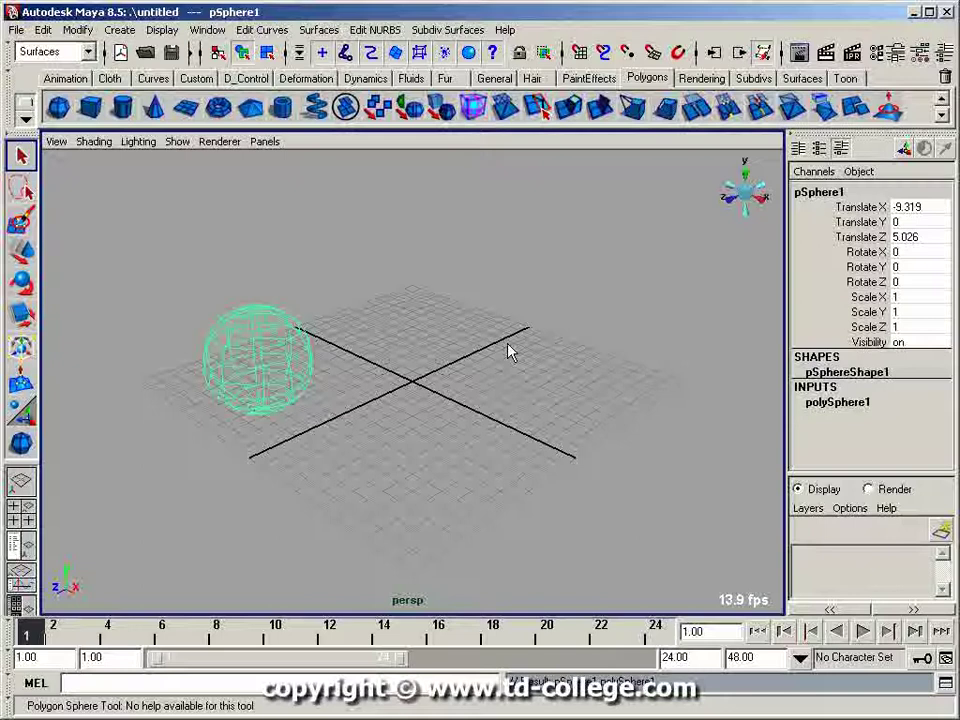
- Exit the Polygon Sphere Tool to the Select Tool, leaving pSphere1 at X -9.319, Z 5.026
key("q")
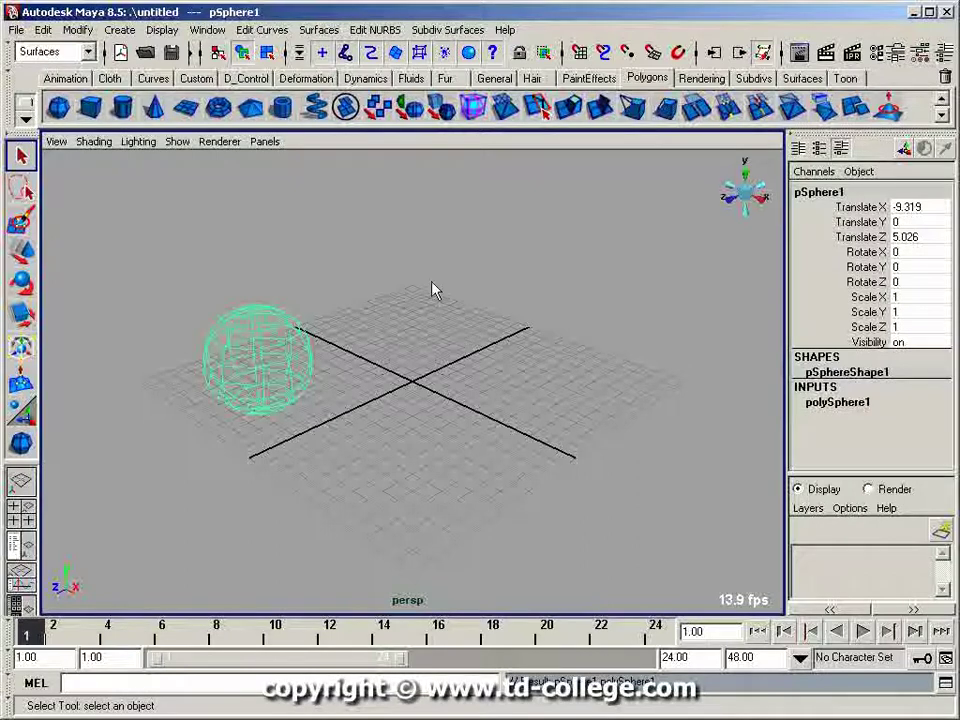
- Create a locator, locator1, at the origin from the Create menu
left_click(120, 31)
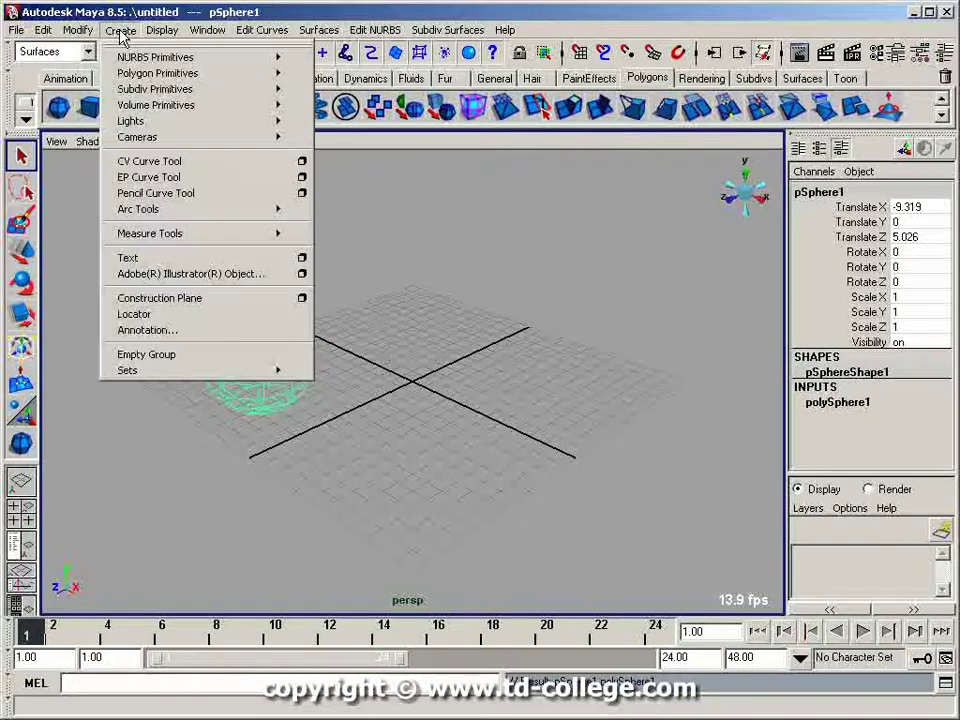
left_click(208, 316)
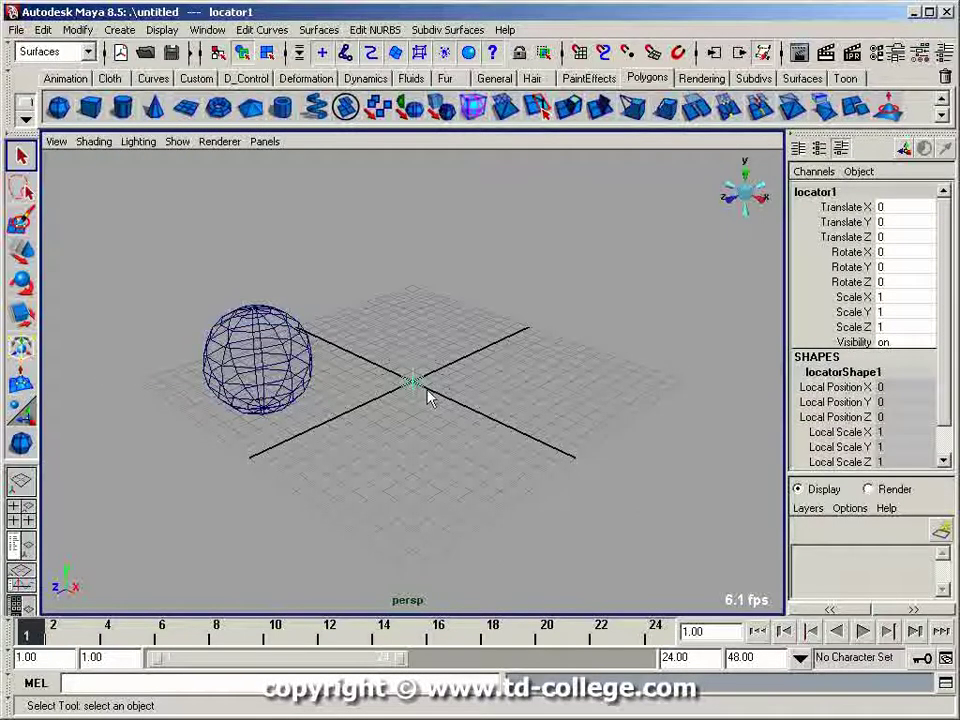
right_click_drag(459, 397, 570, 341, "alt")
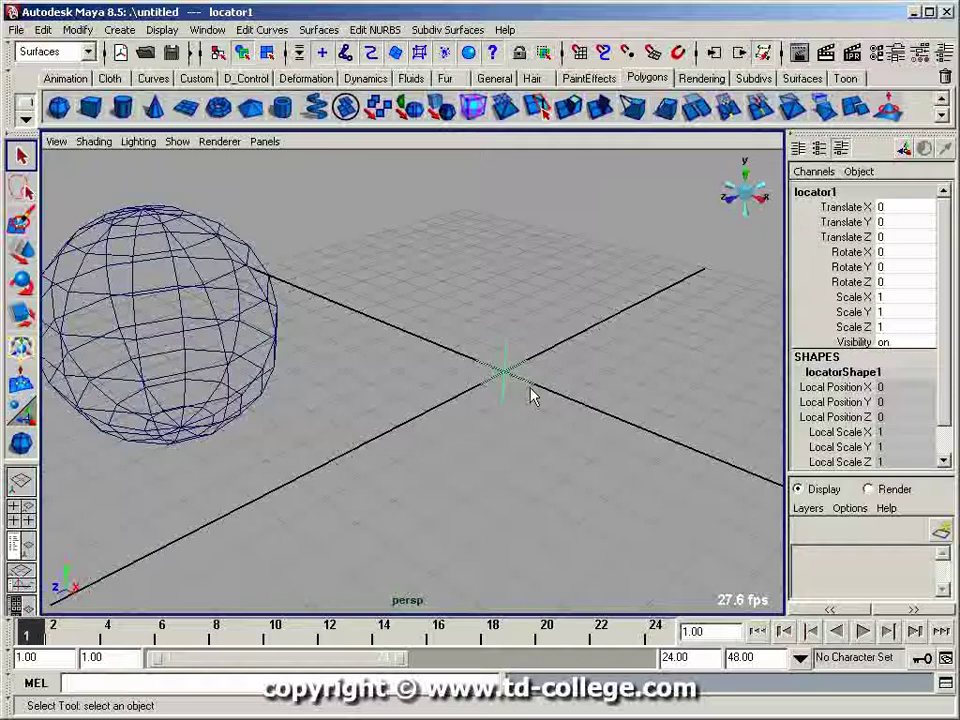
- Move locator1 to X 4.238, Y 5.021, Z -3.699 and frame it beside the sphere
key("w")
left_click_drag(507, 369, 628, 227)
right_click_drag(666, 296, 533, 325, "alt")
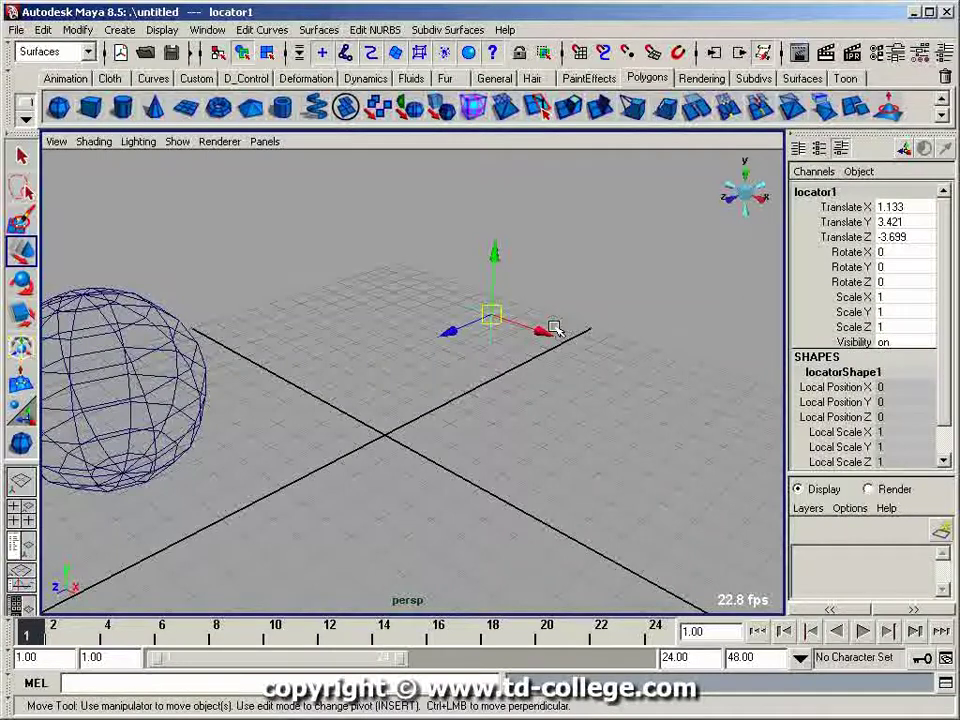
left_click_drag(555, 329, 632, 342)
left_click_drag(598, 302, 612, 236)
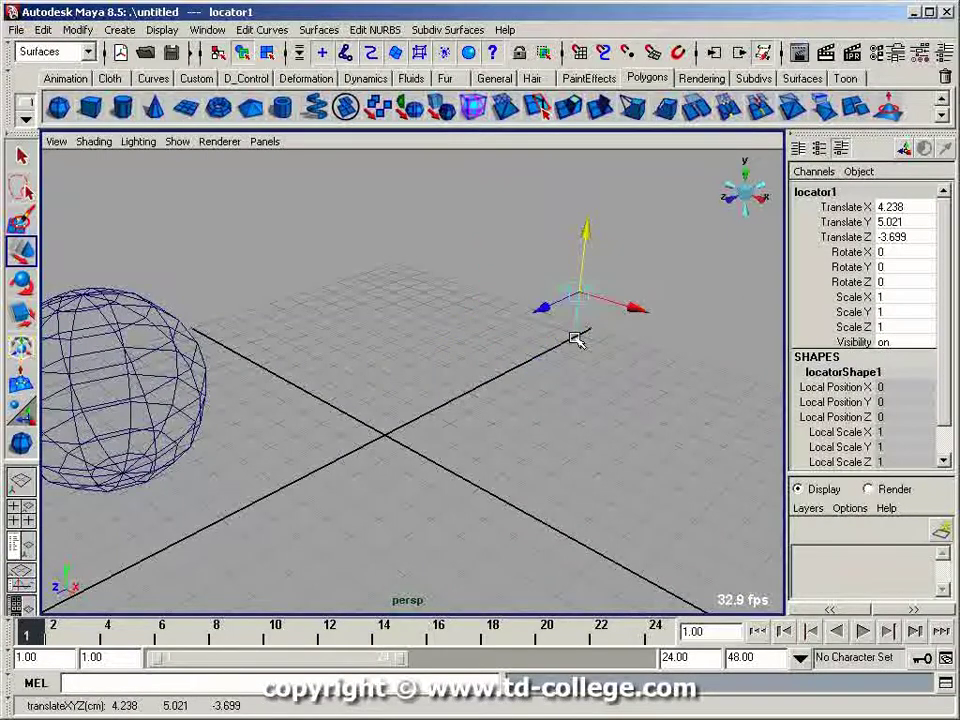
left_click_drag(577, 340, 643, 336, "alt")
right_click_drag(643, 336, 435, 326, "alt")
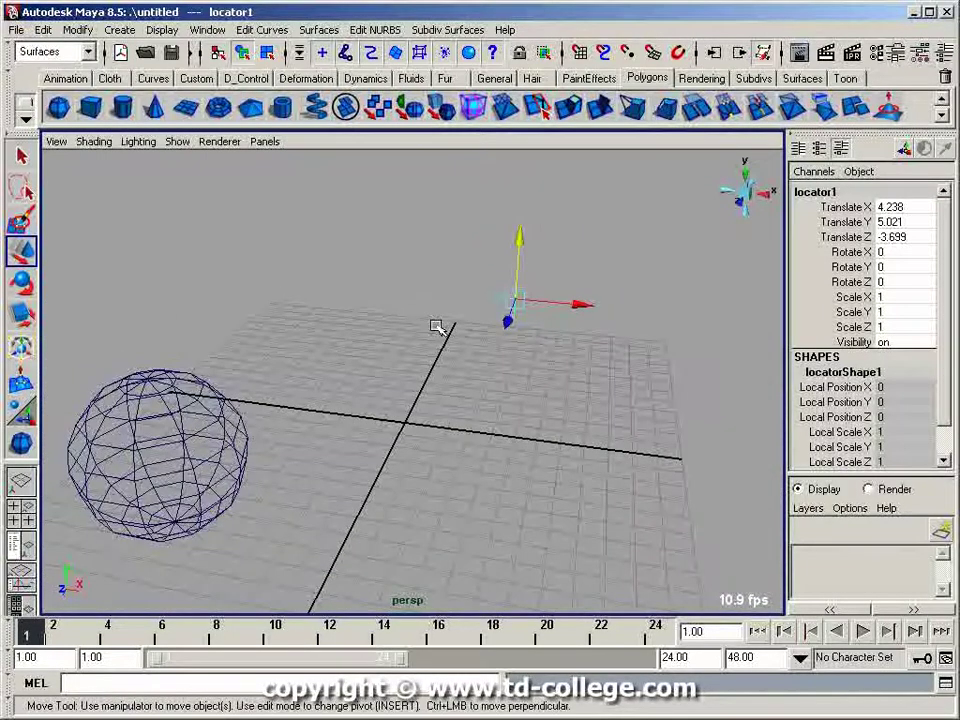
left_click_drag(435, 326, 422, 400, "alt")
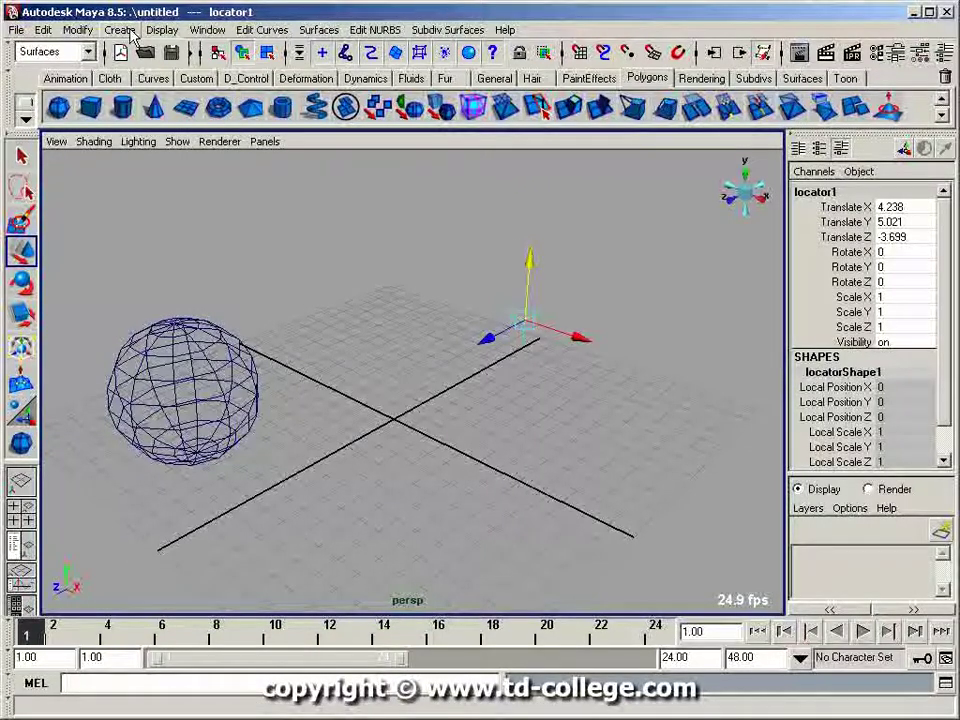
- Open the Modify > Add Attribute dialog for locator1 and nudge it higher
left_click(44, 30)
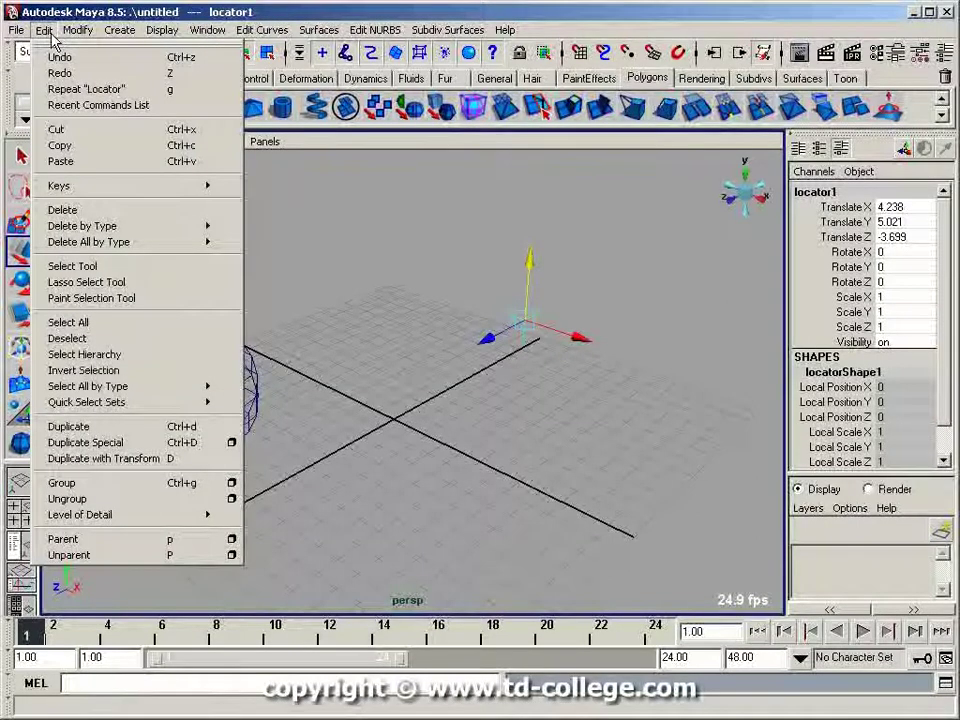
mouse_move(76, 30)
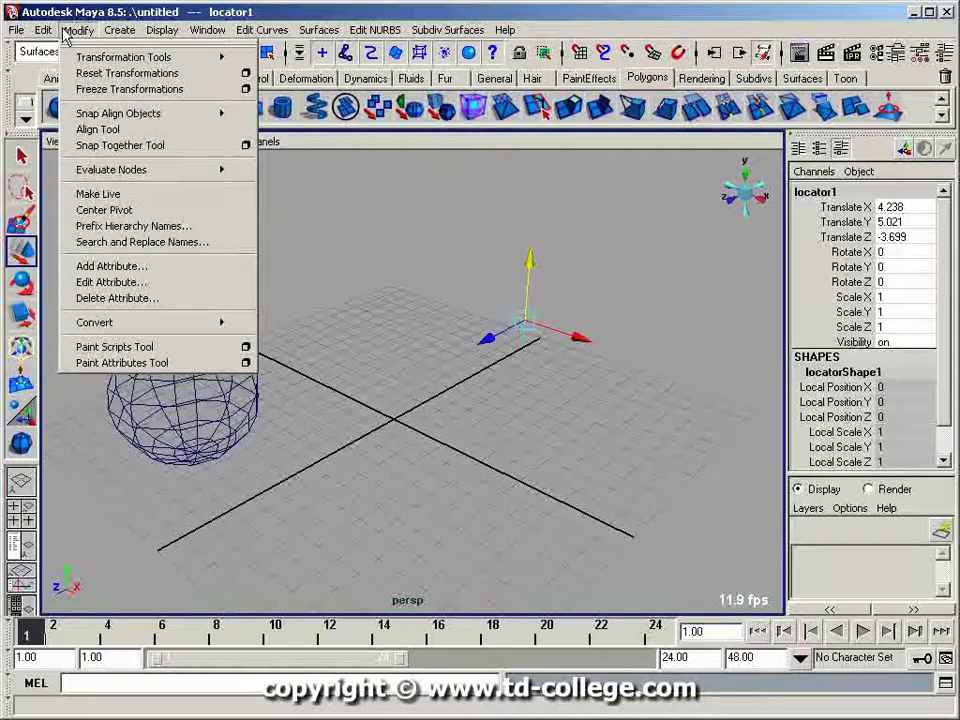
left_click(158, 268)
left_click_drag(316, 155, 321, 119)
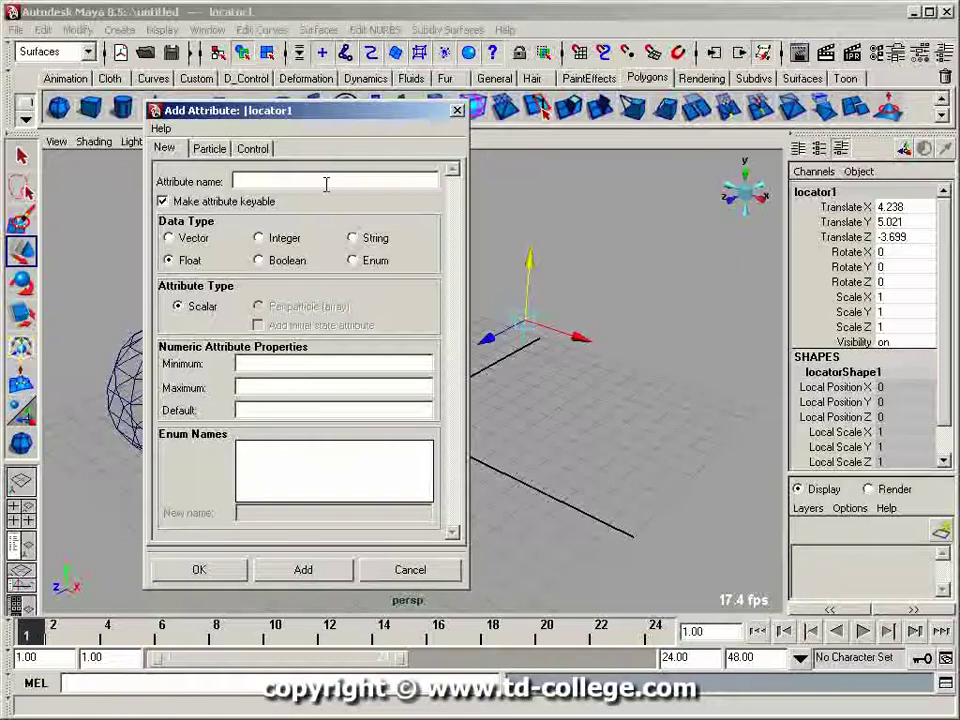
- Add a keyable float attribute 'height' to locator1 with minimum 0, maximum 10, default 0
type("height")
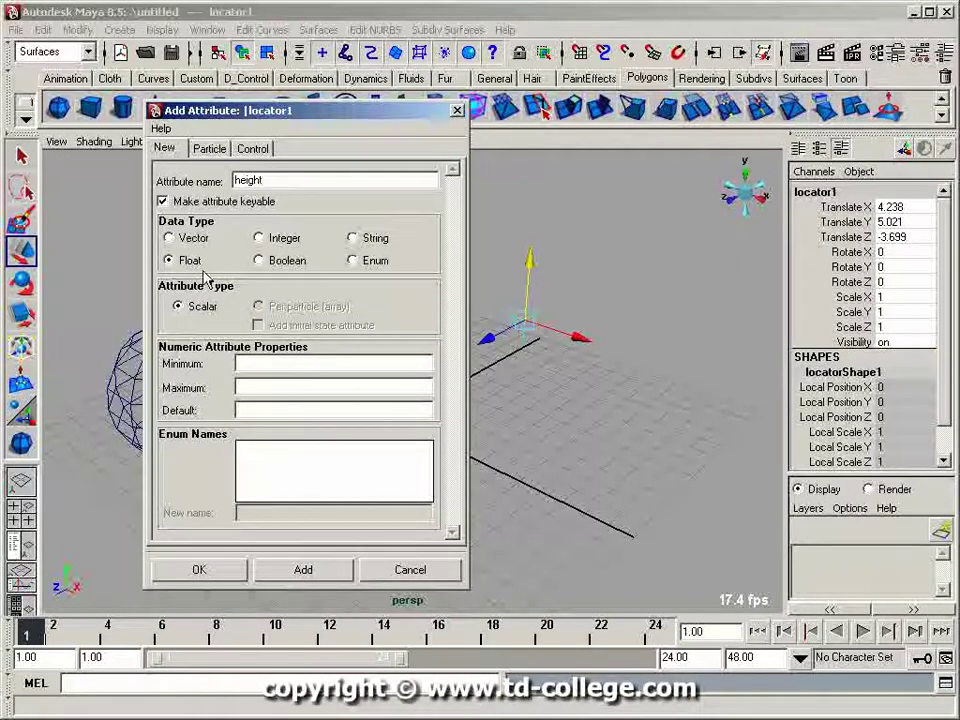
left_click(268, 366)
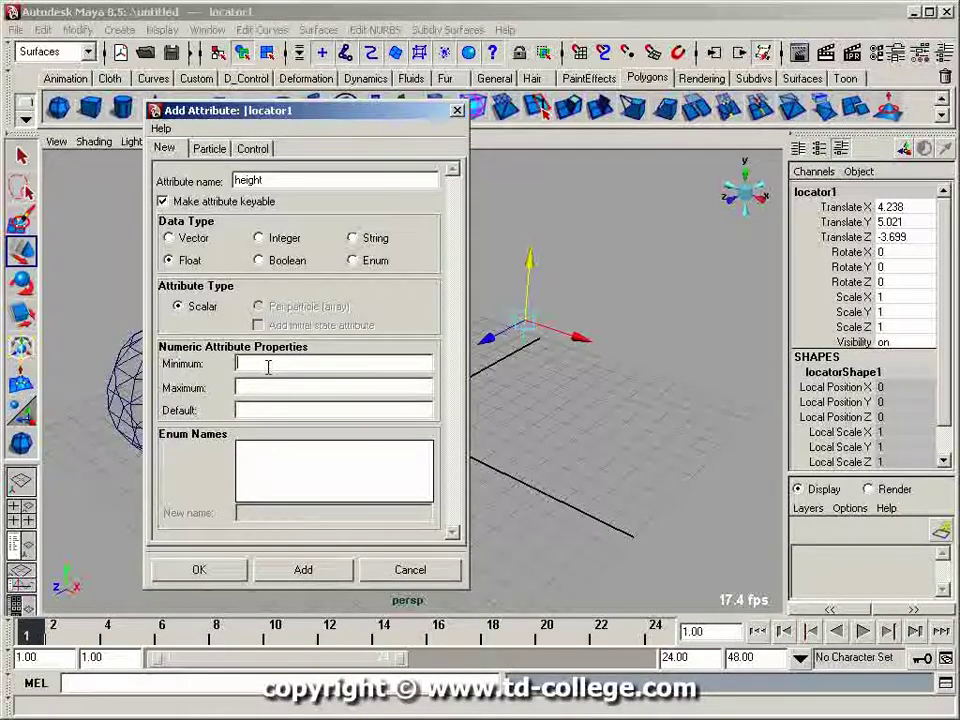
type("0")
left_click(272, 387)
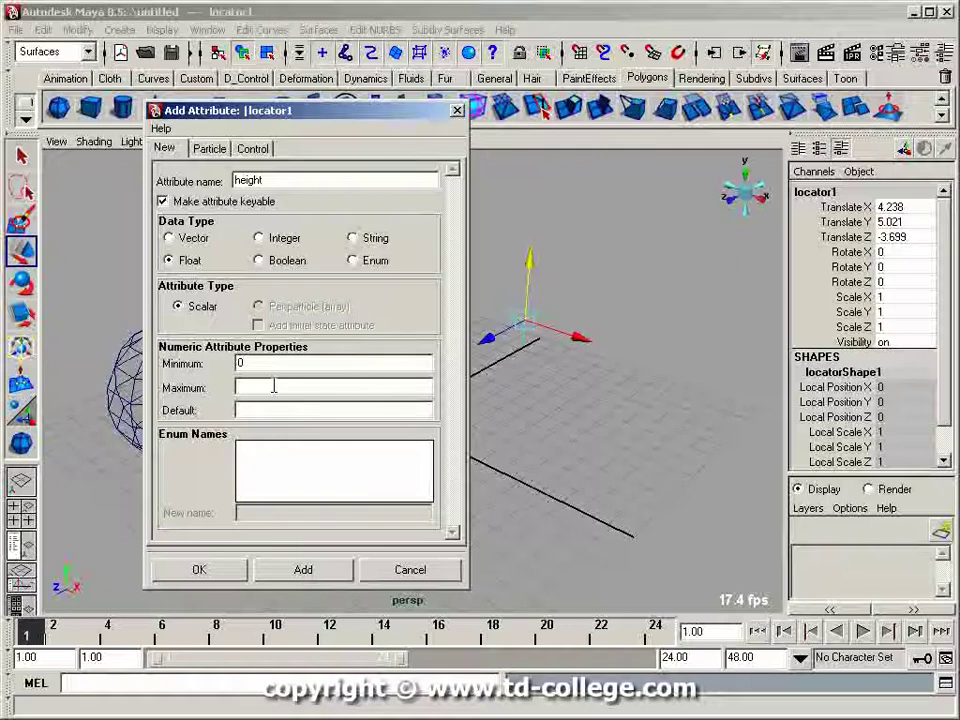
type("10")
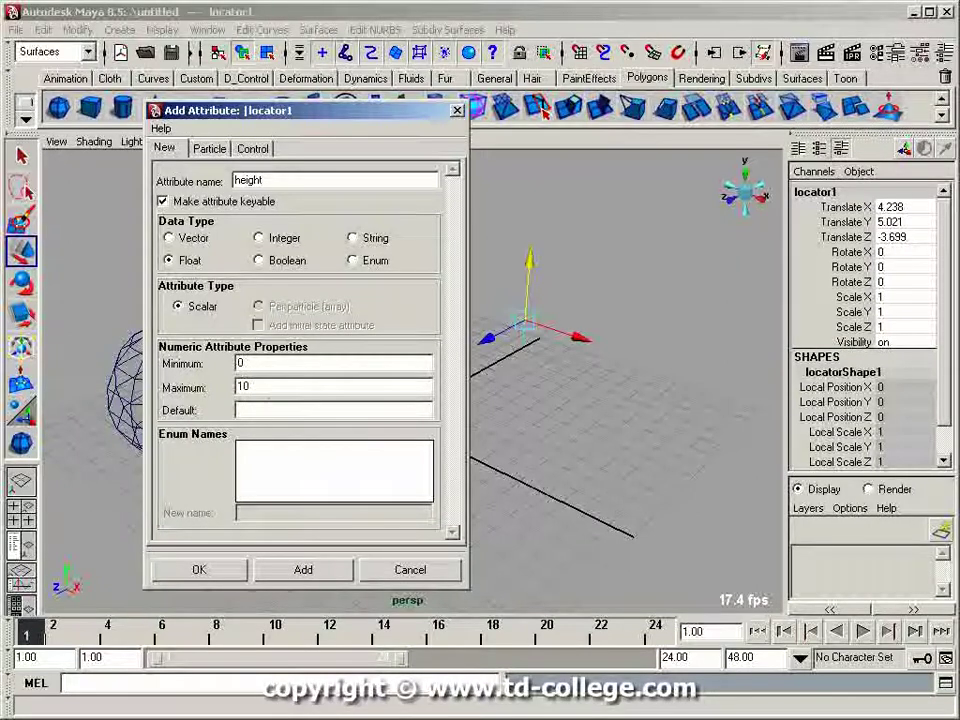
left_click(268, 410)
type("0")
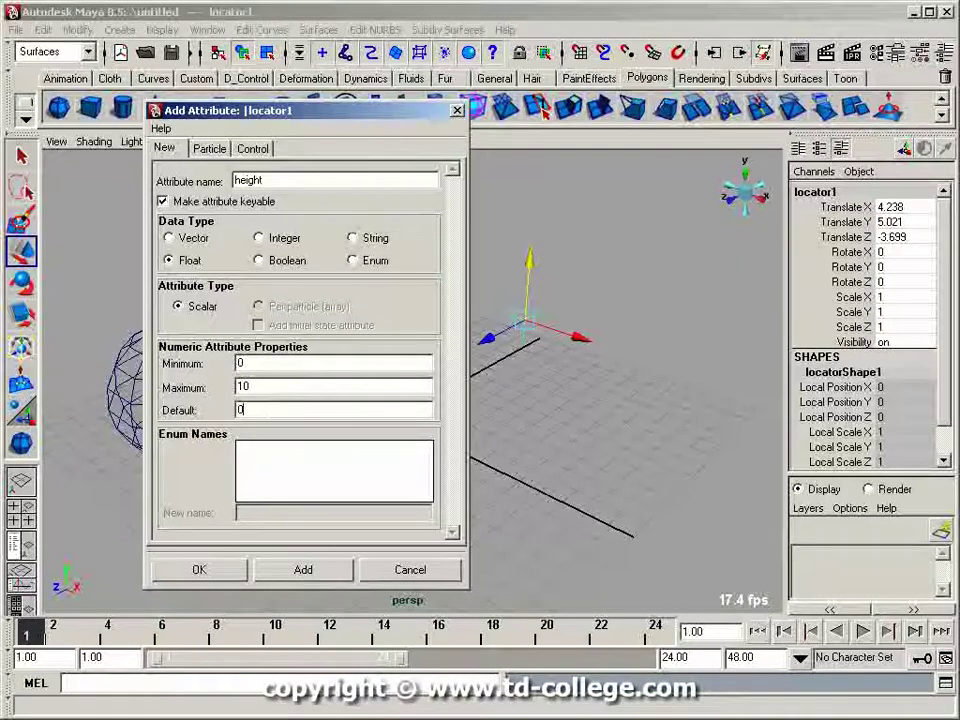
left_click(199, 570)
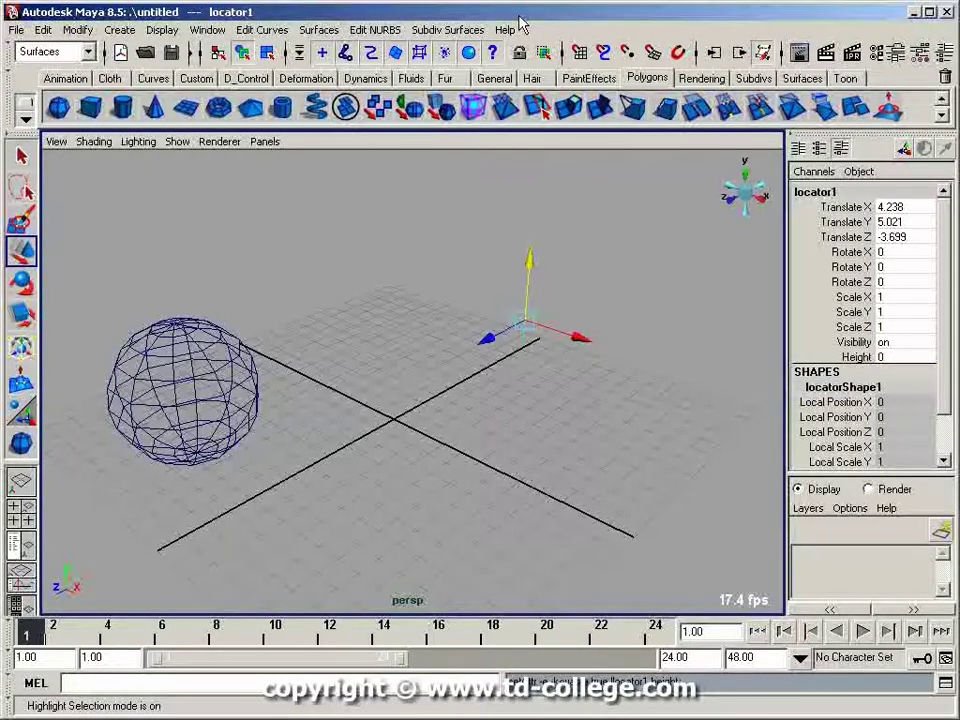
- Drag locator1's Height under Extra Attributes to 6.364 in the Attribute Editor, then close it
key("ctrl+a")
left_click(172, 104)
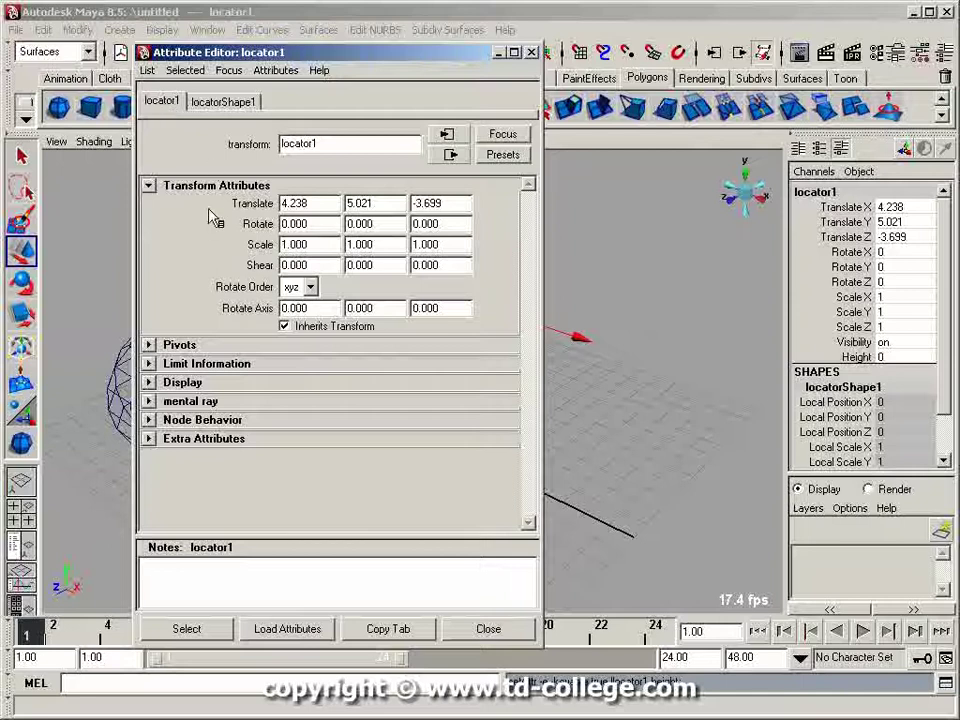
left_click(149, 439)
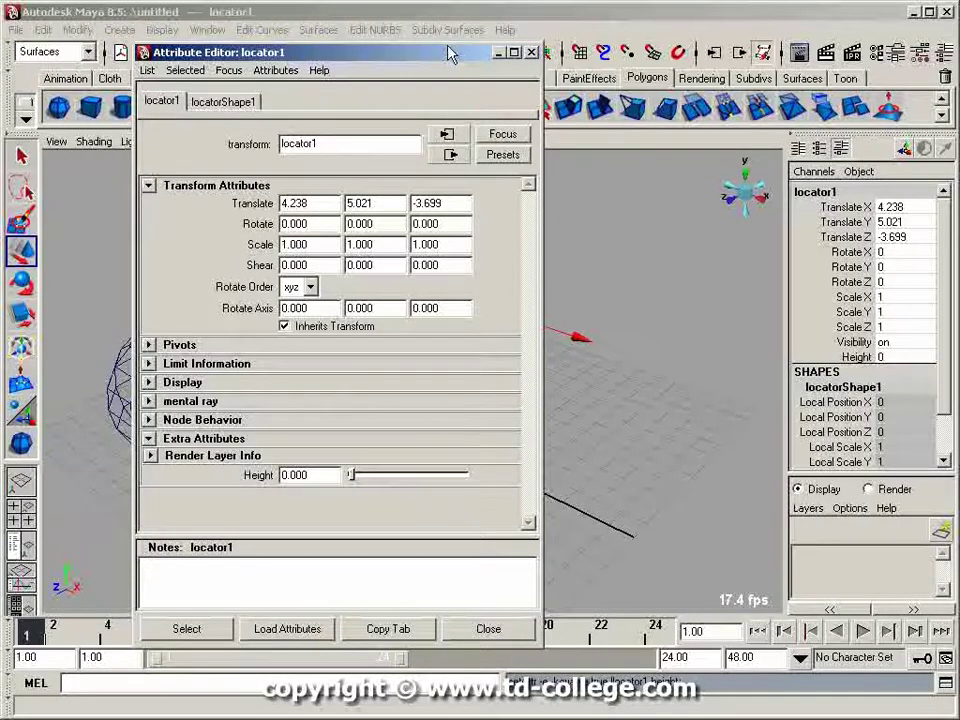
left_click_drag(450, 54, 322, 44)
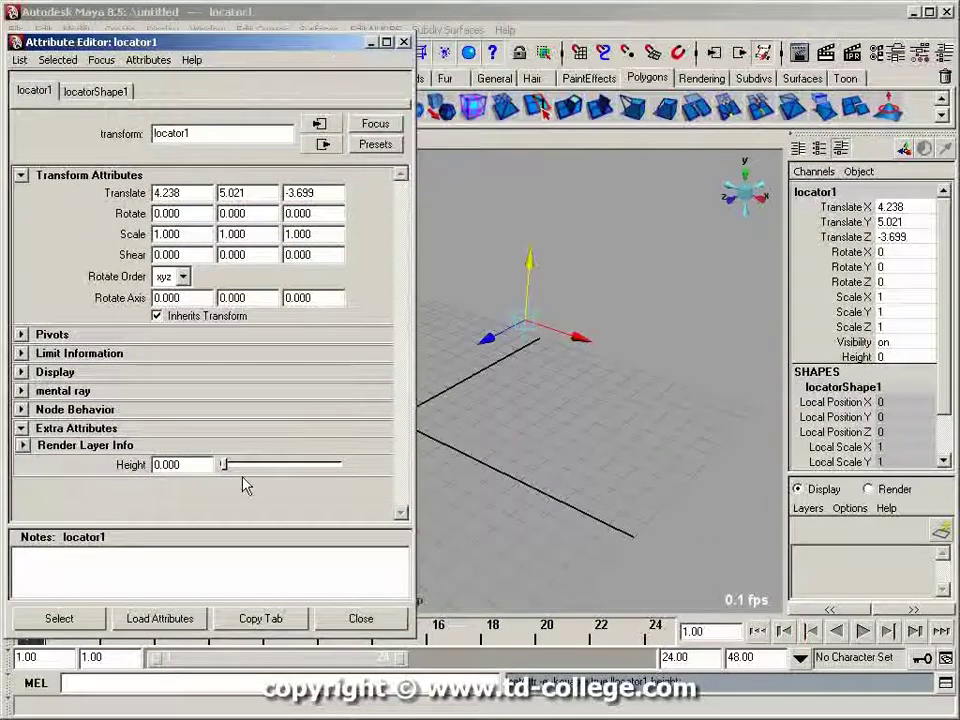
left_click_drag(224, 470, 298, 444)
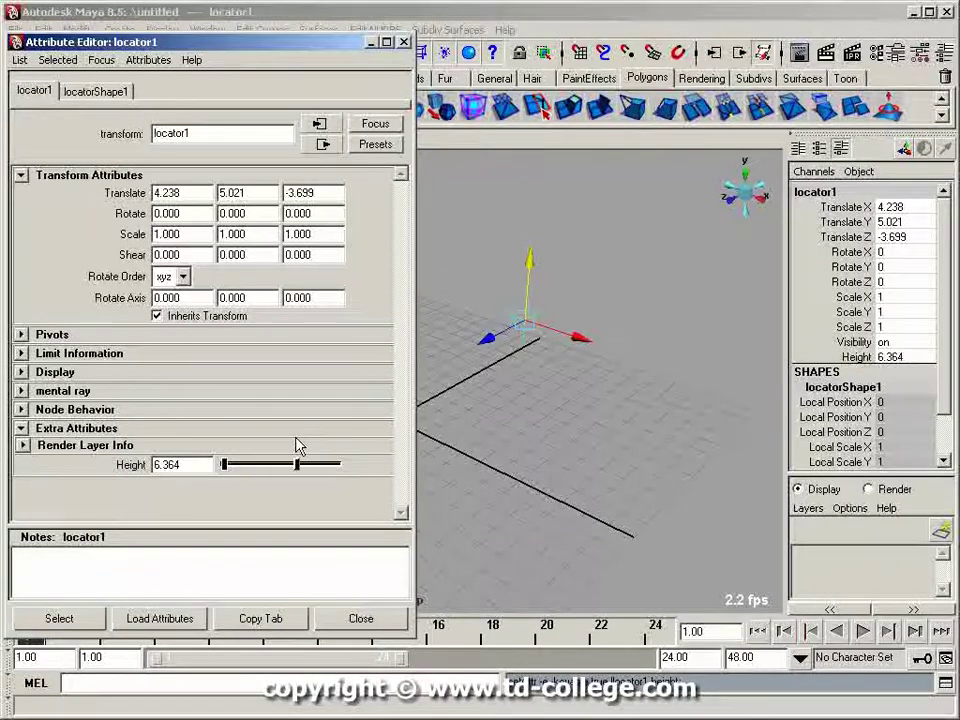
left_click(360, 619)
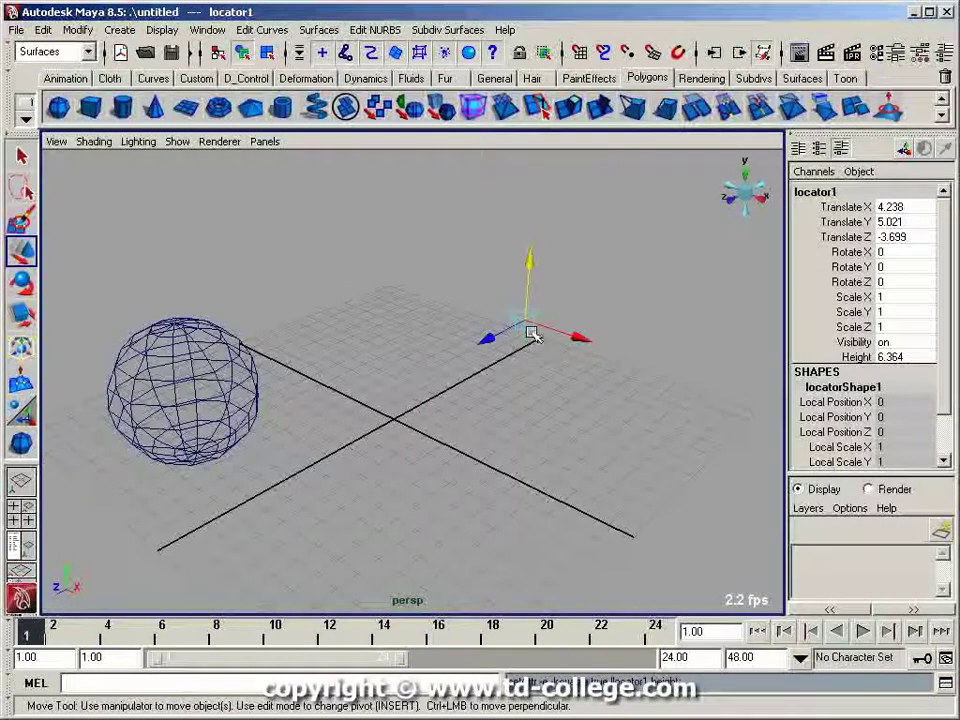
- Reselect locator1 and navigate to Window > General Editors > Connection Editor
left_click(193, 388)
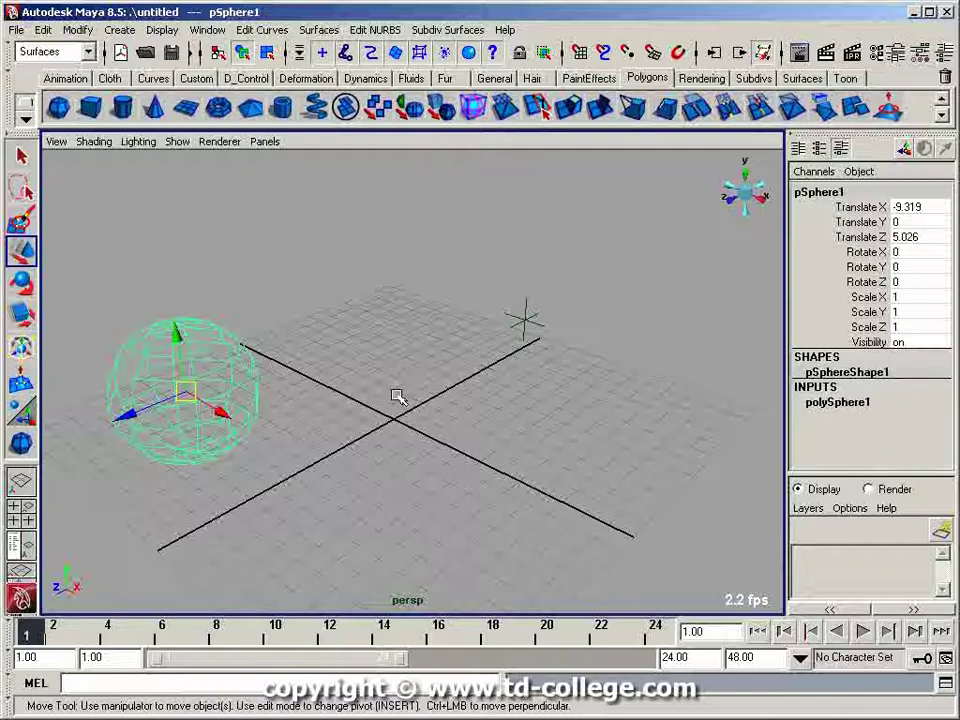
left_click(528, 320)
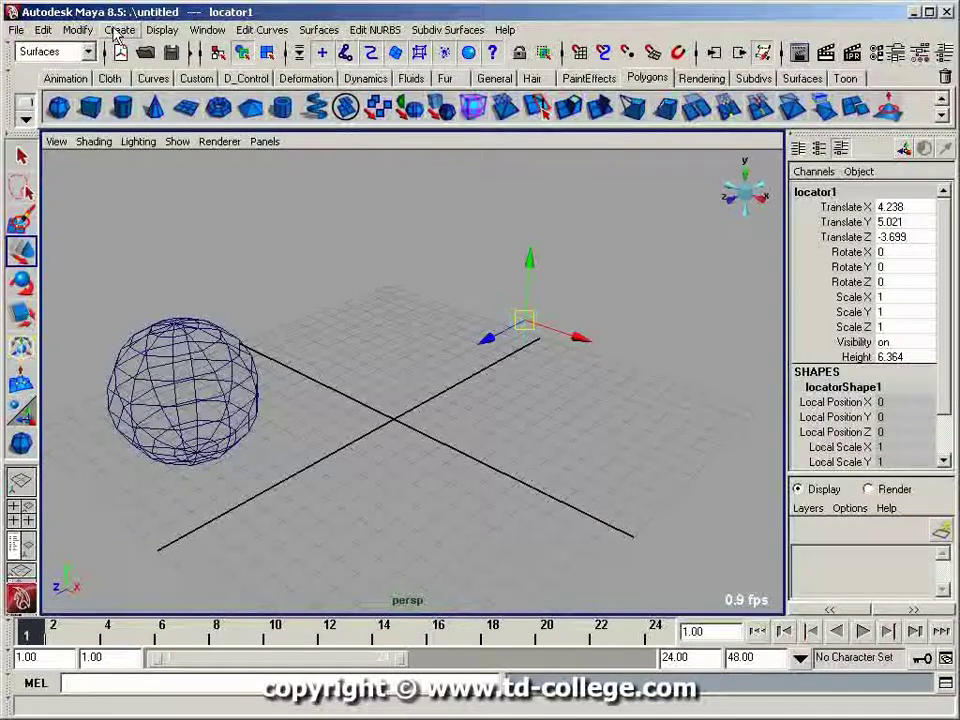
left_click(205, 32)
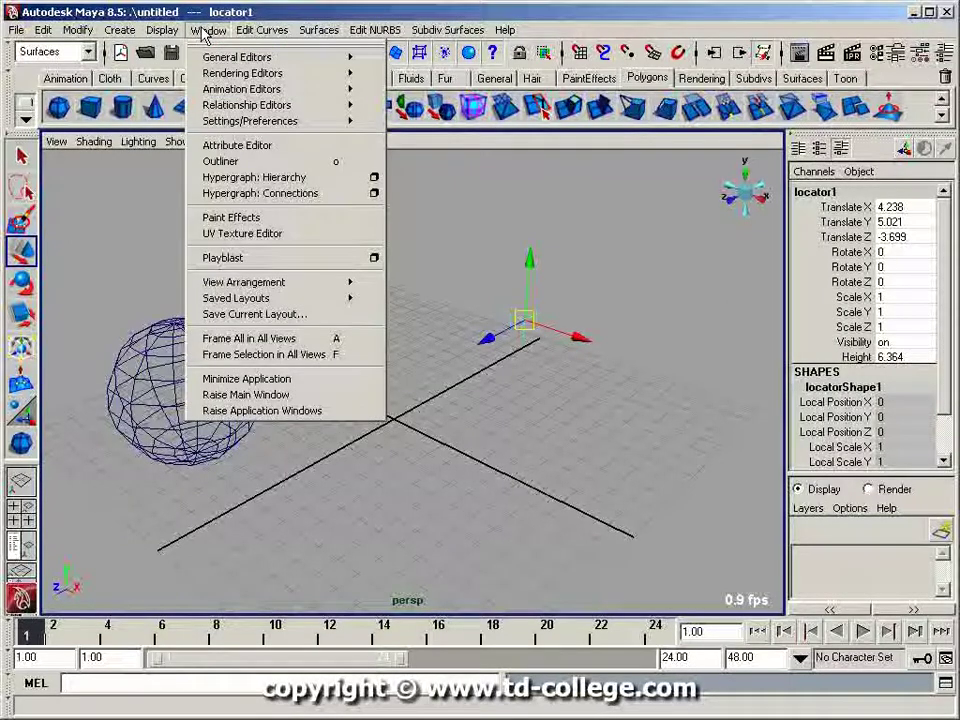
mouse_move(75, 30)
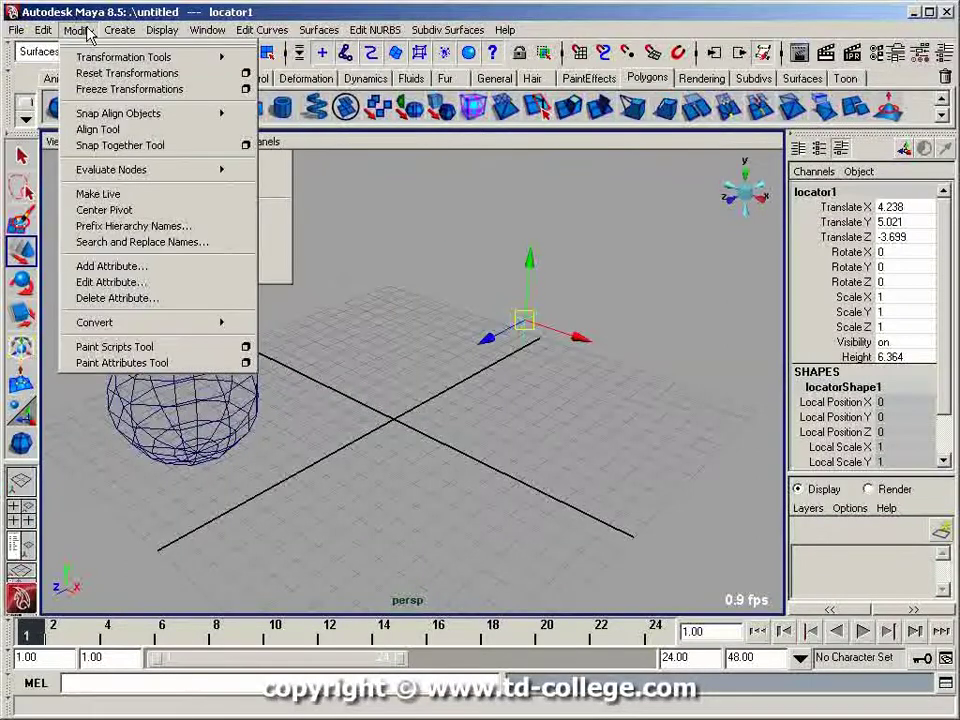
mouse_move(44, 32)
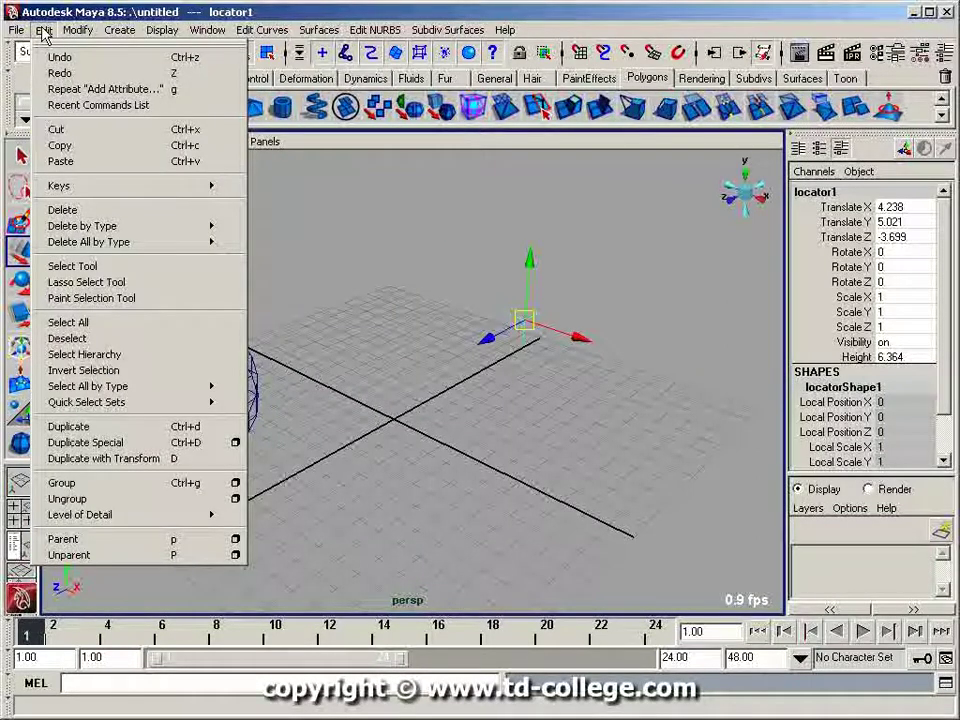
mouse_move(199, 30)
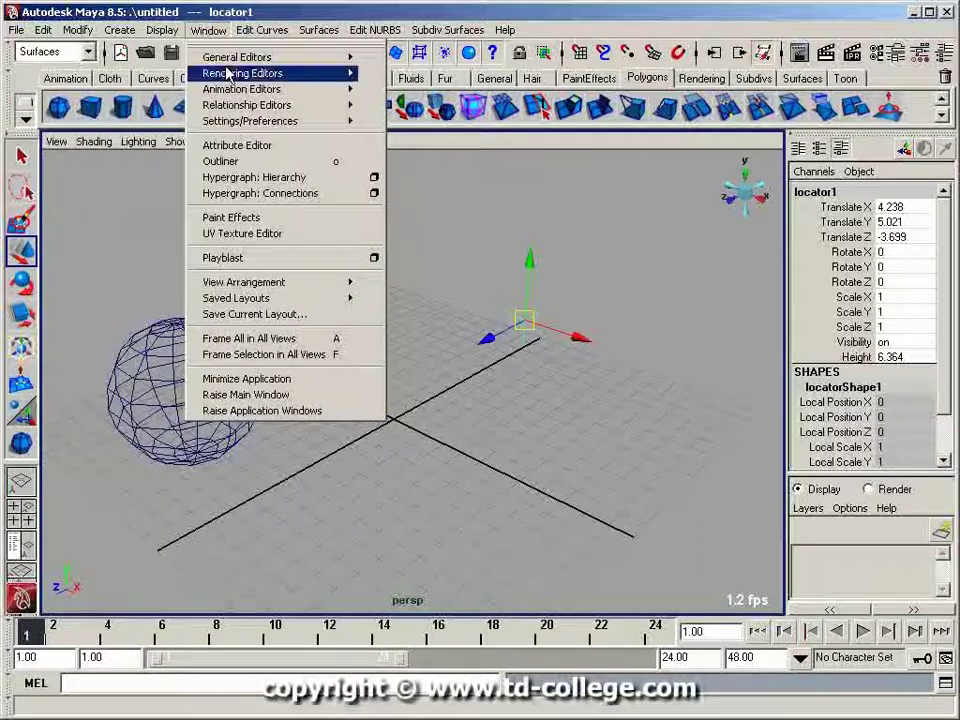
mouse_move(228, 62)
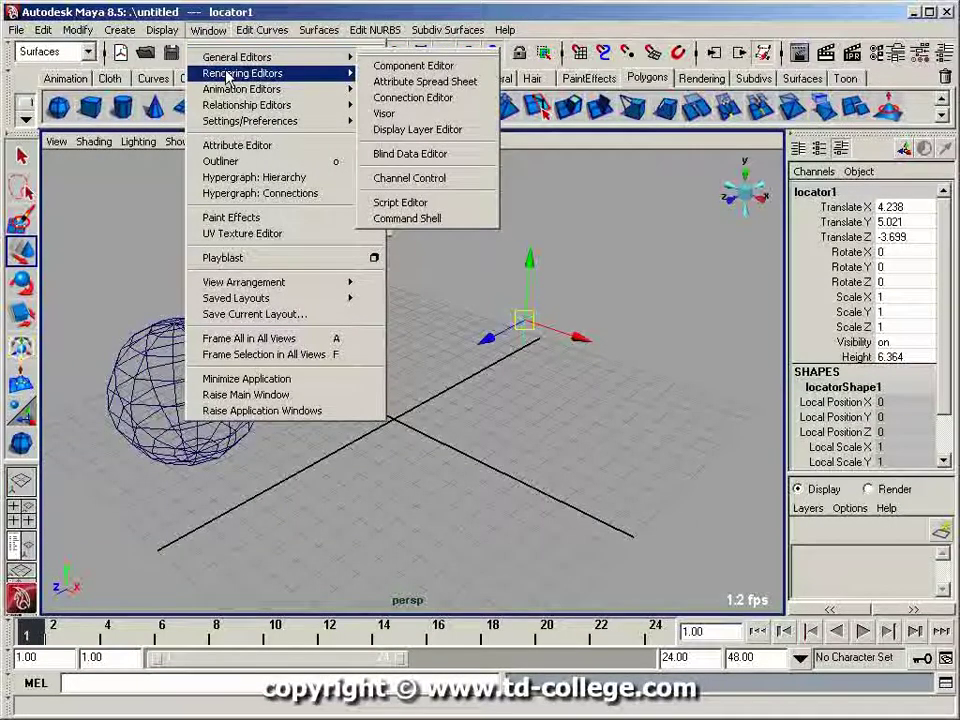
mouse_move(228, 106)
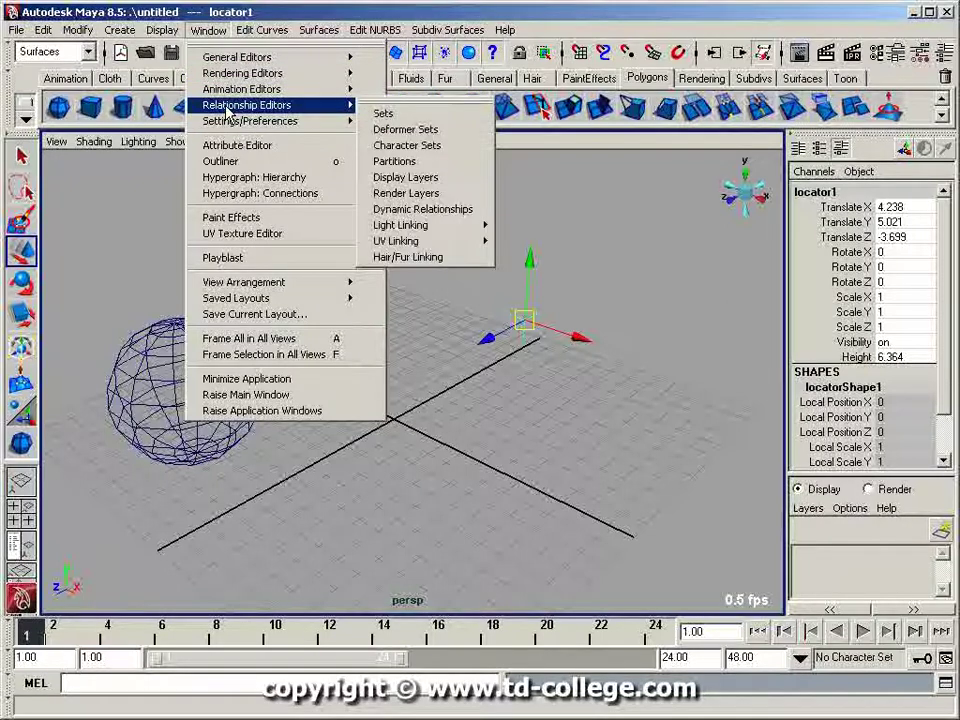
mouse_move(155, 35)
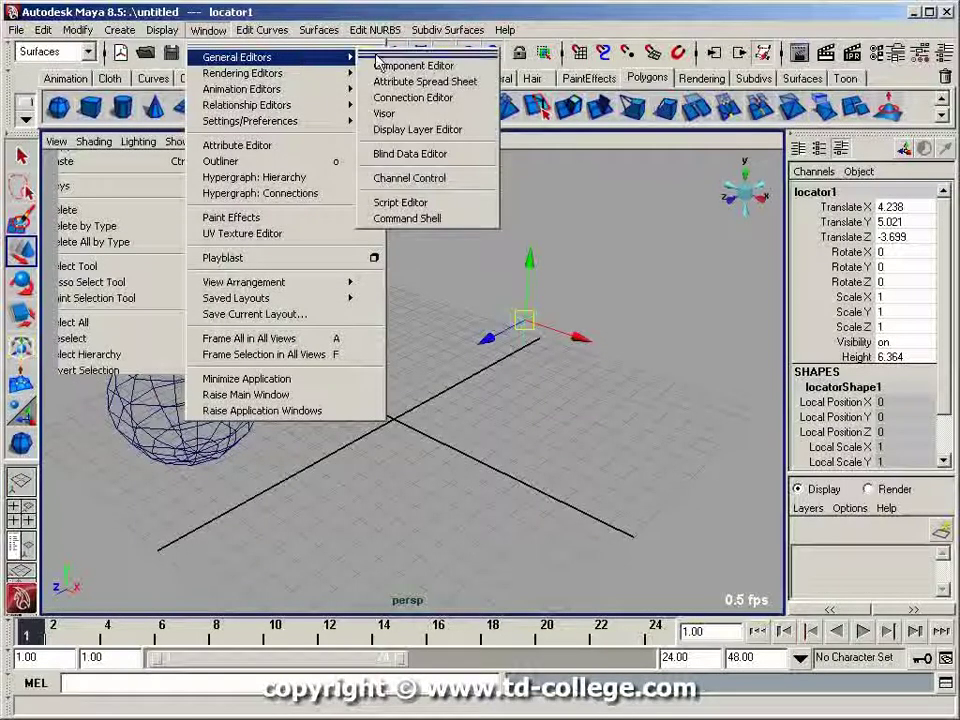
- Load locator1 on the outputs side and pSphere1 on the inputs side of the Connection Editor
left_click(421, 98)
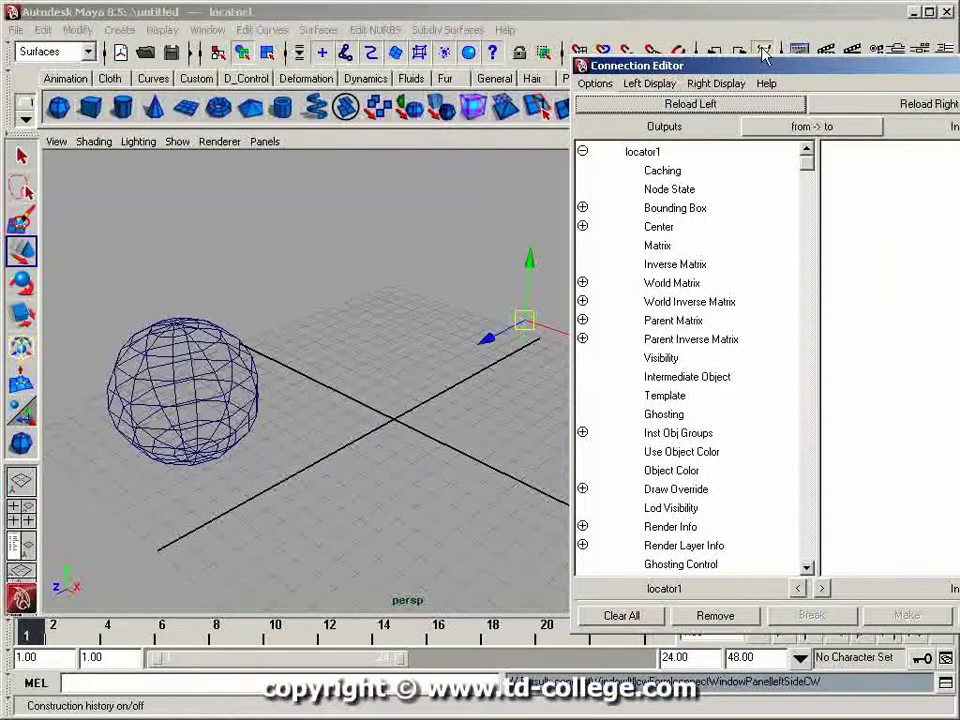
left_click_drag(766, 66, 540, 134)
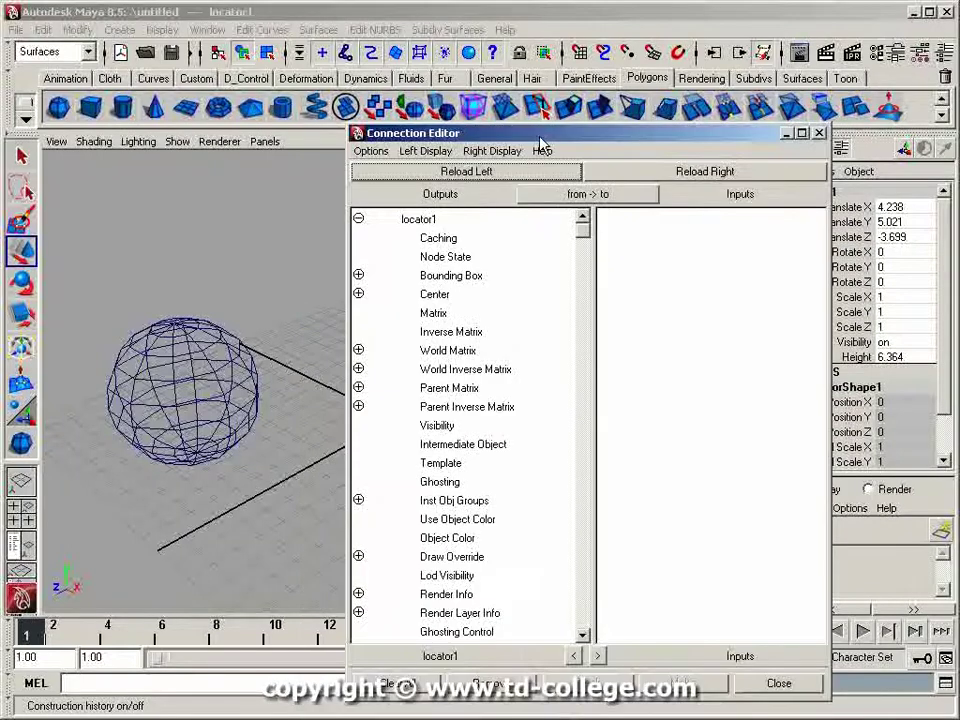
left_click(447, 221)
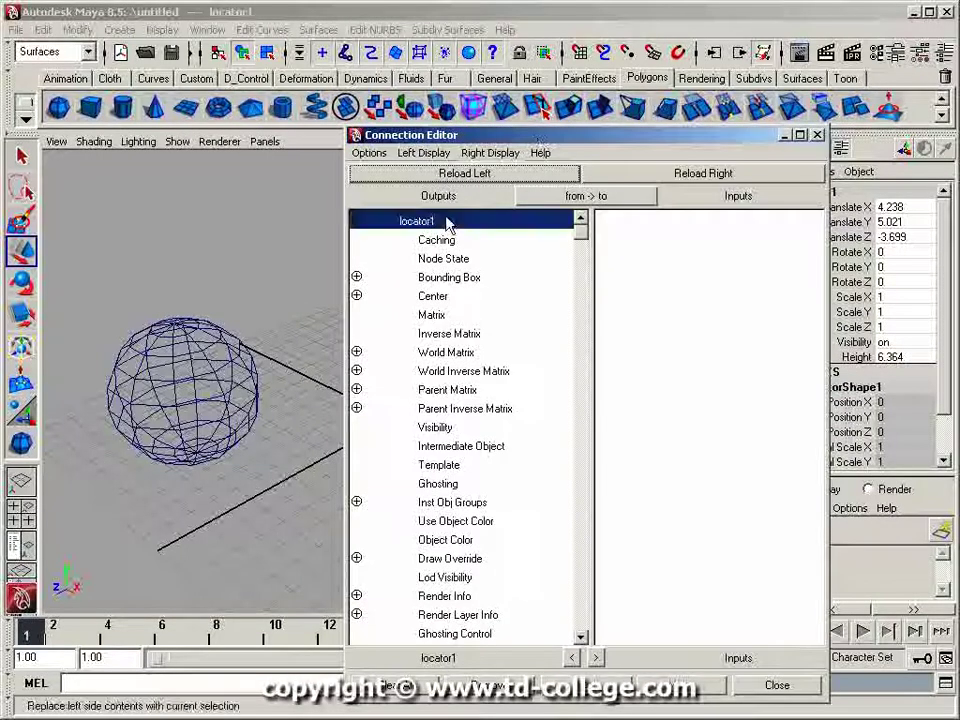
left_click_drag(496, 137, 513, 369)
left_click(183, 385)
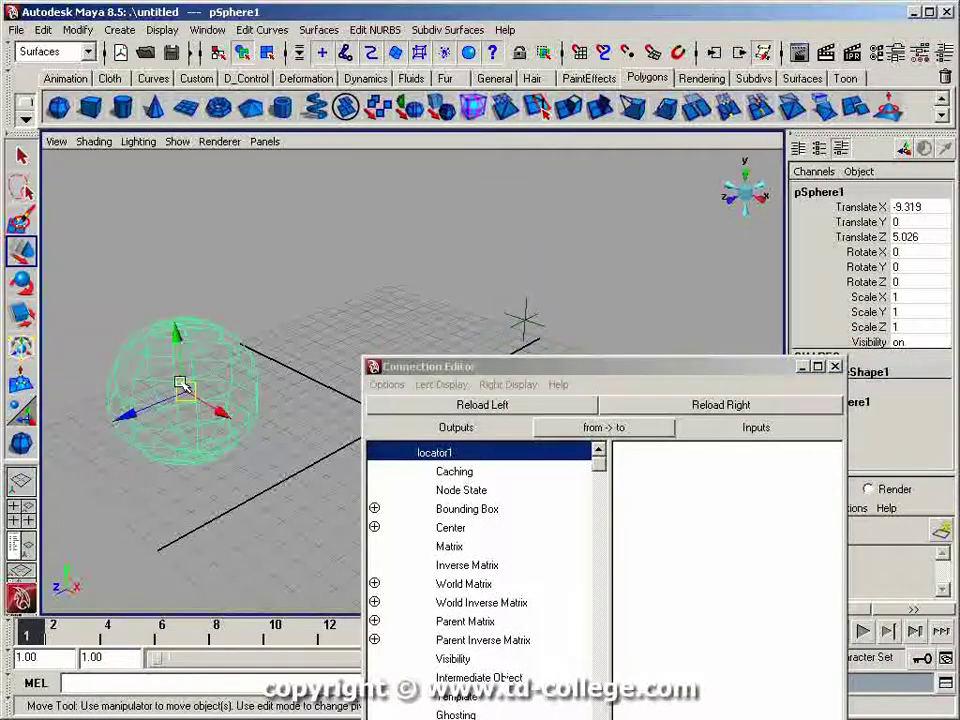
left_click(752, 405)
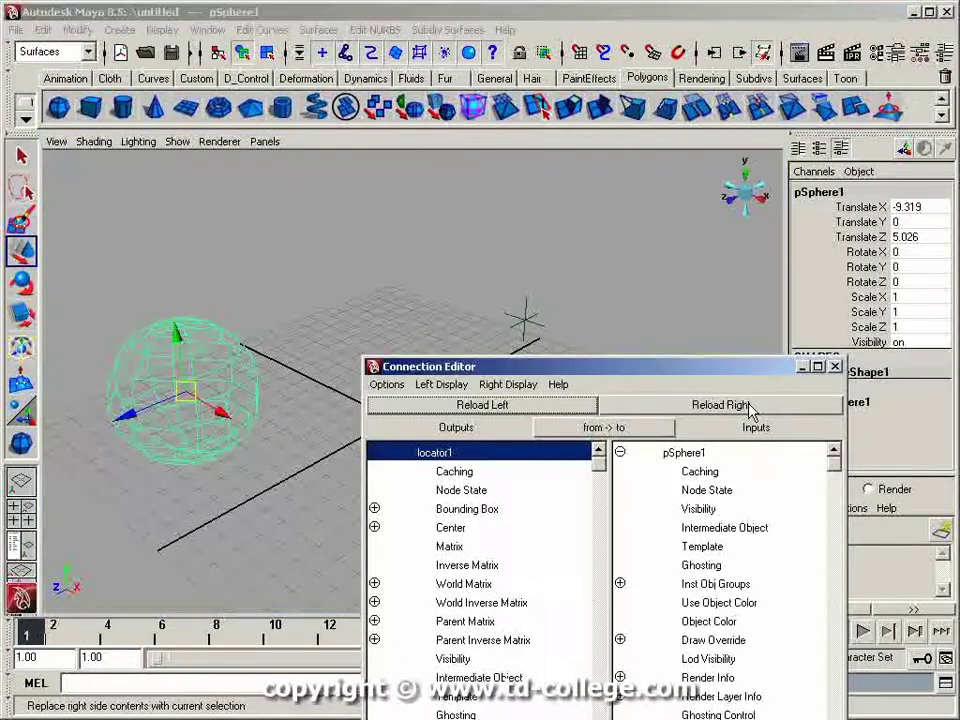
left_click_drag(726, 375, 668, 100)
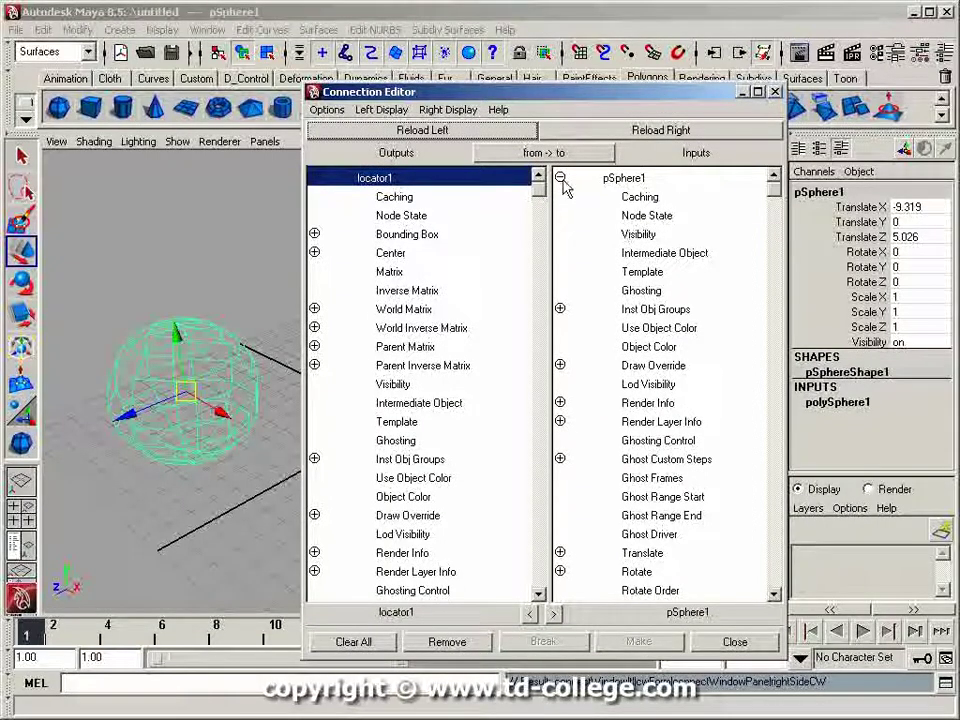
- Link locator1's Height to pSphere1's Translate Y, raising the sphere to 6.364, and close the editor
left_click_drag(541, 197, 531, 484)
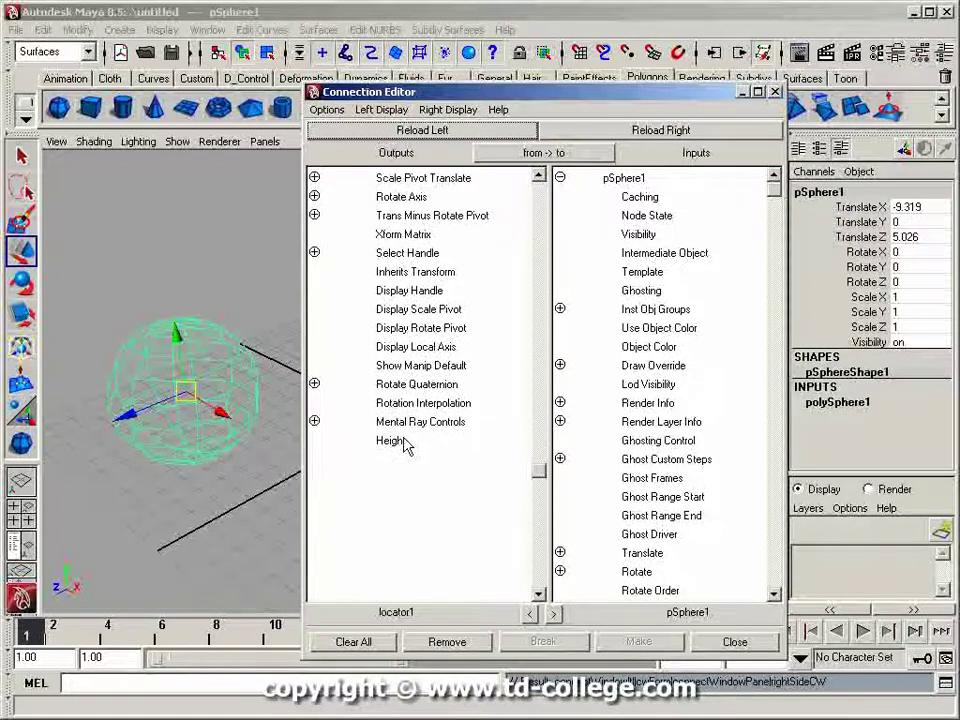
left_click(405, 444)
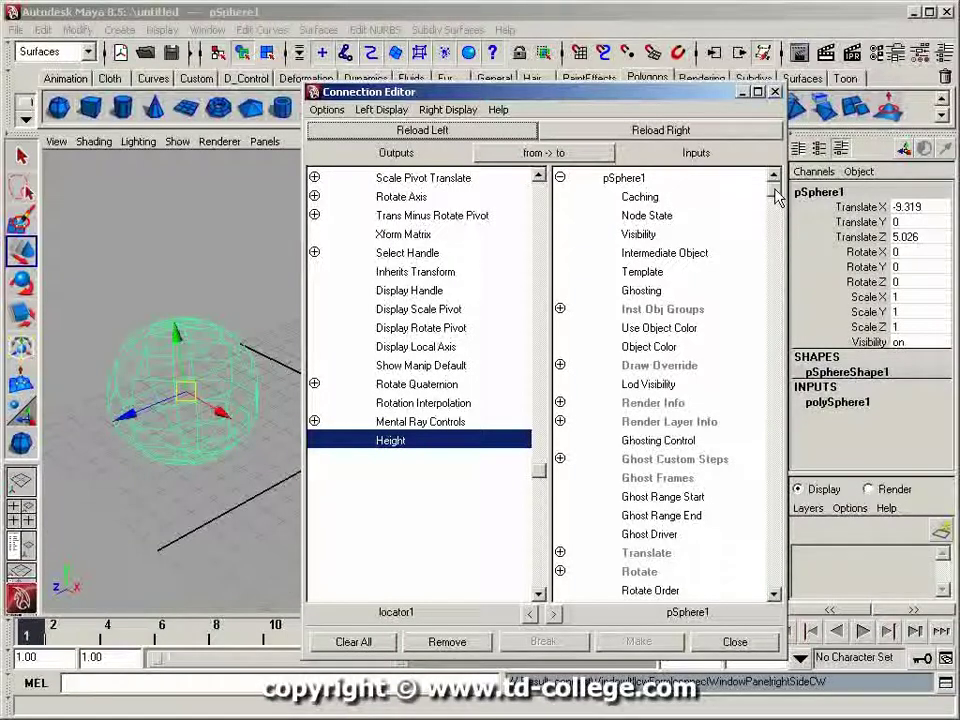
left_click_drag(776, 195, 776, 298)
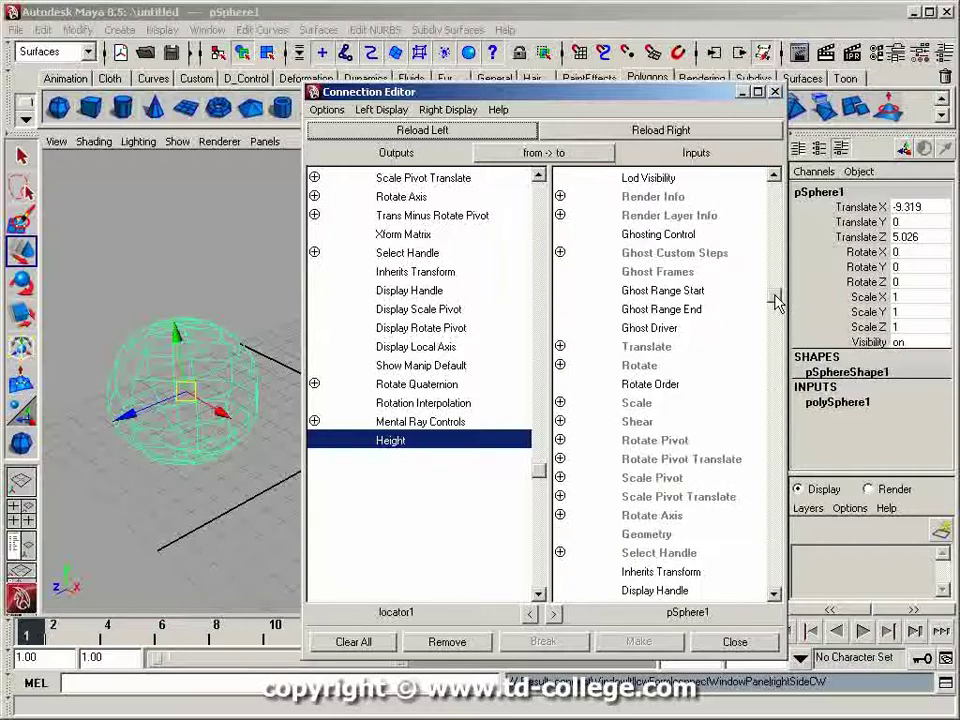
left_click(560, 346)
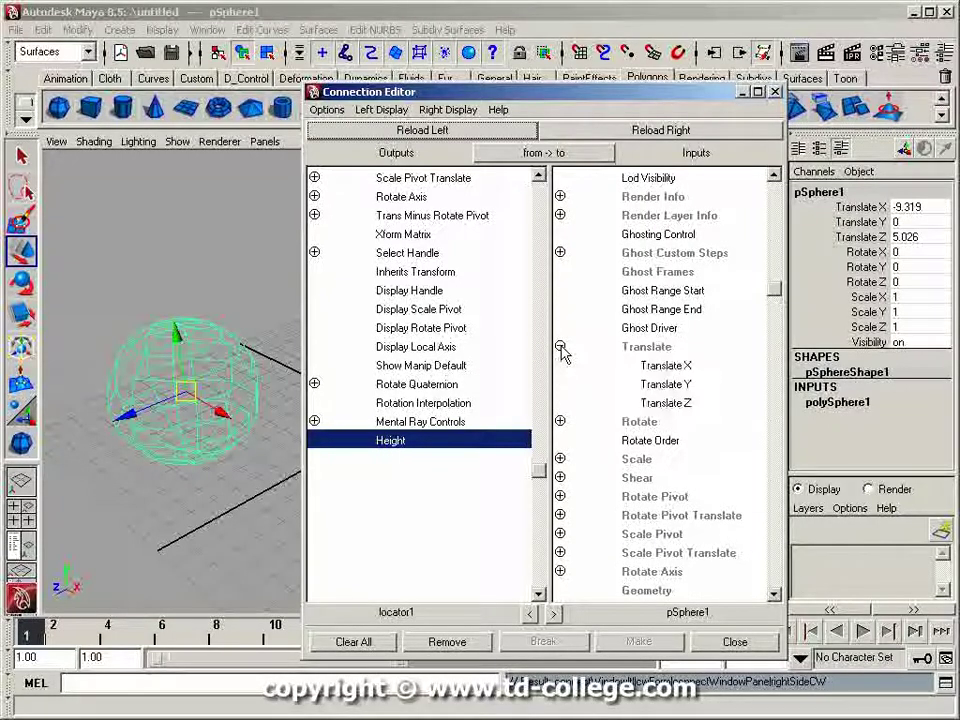
left_click(656, 385)
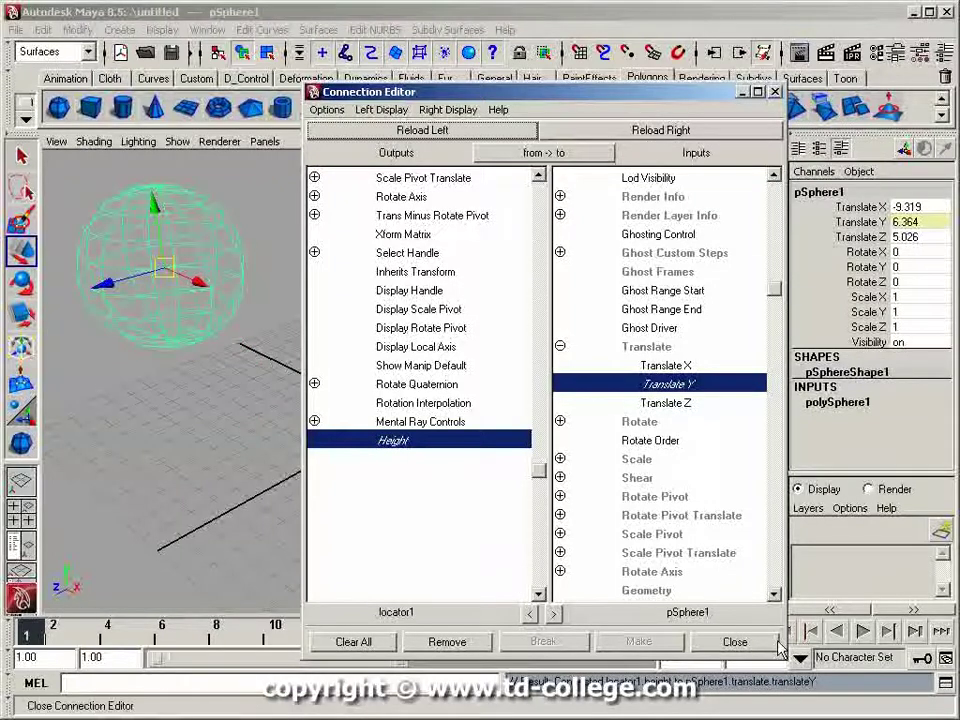
left_click(735, 642)
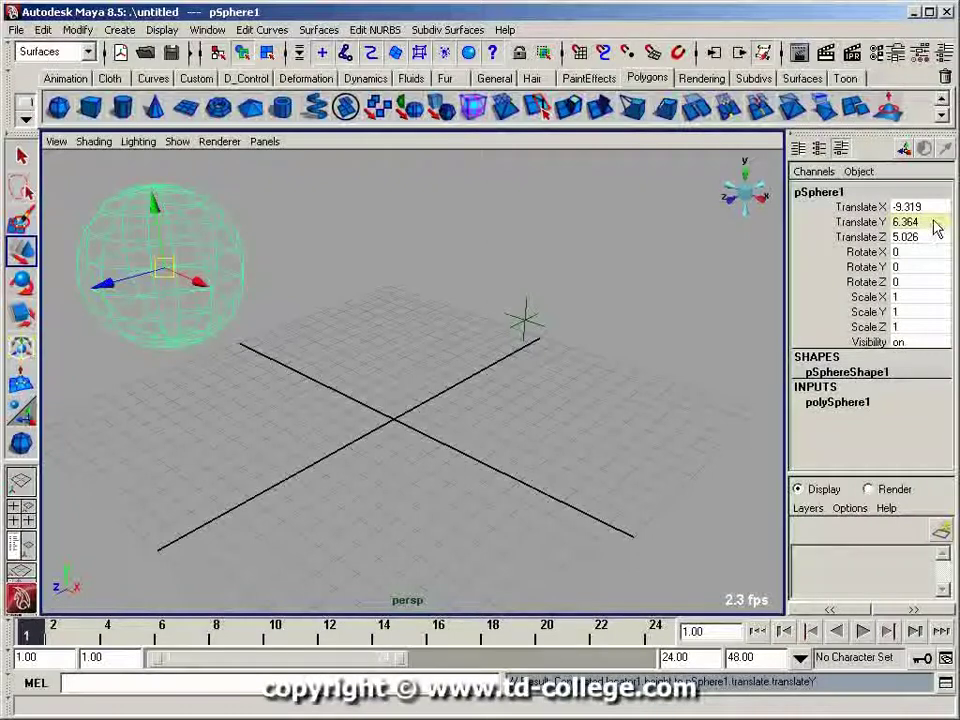
- Select locator1 and drag its Height channel in the Channel Box down to 4.164, moving the sphere
left_click(537, 325)
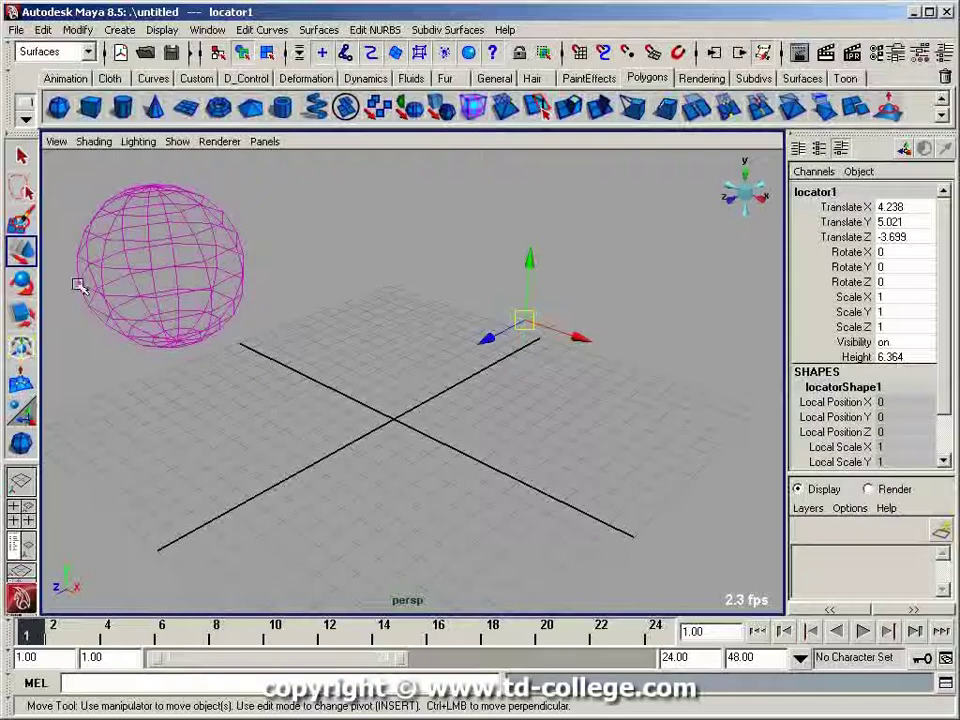
left_click(489, 284)
left_click(536, 326)
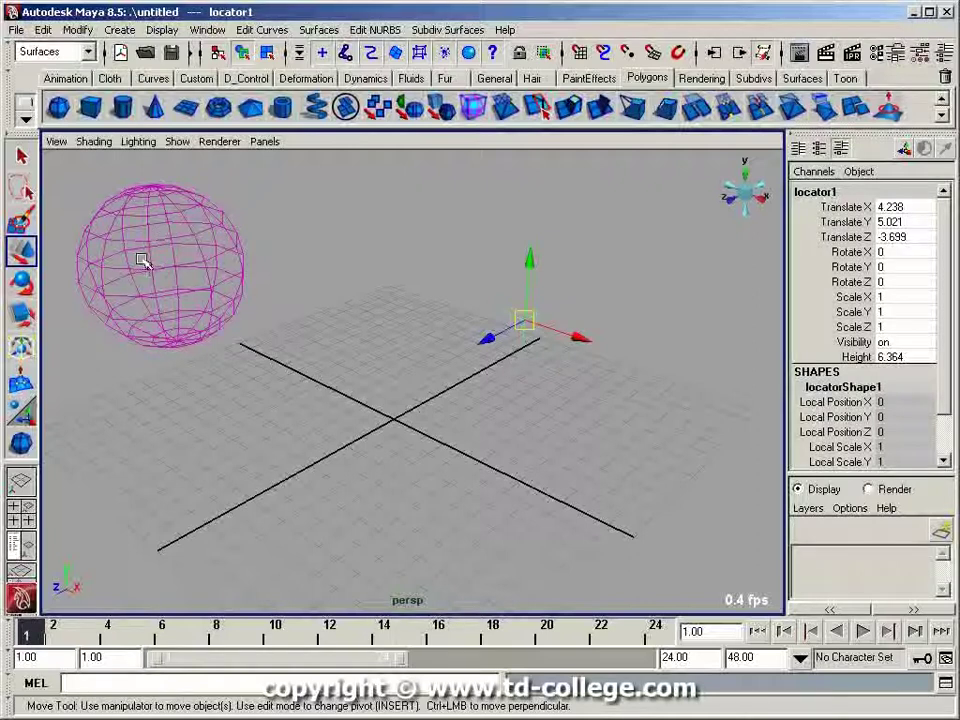
left_click(851, 360)
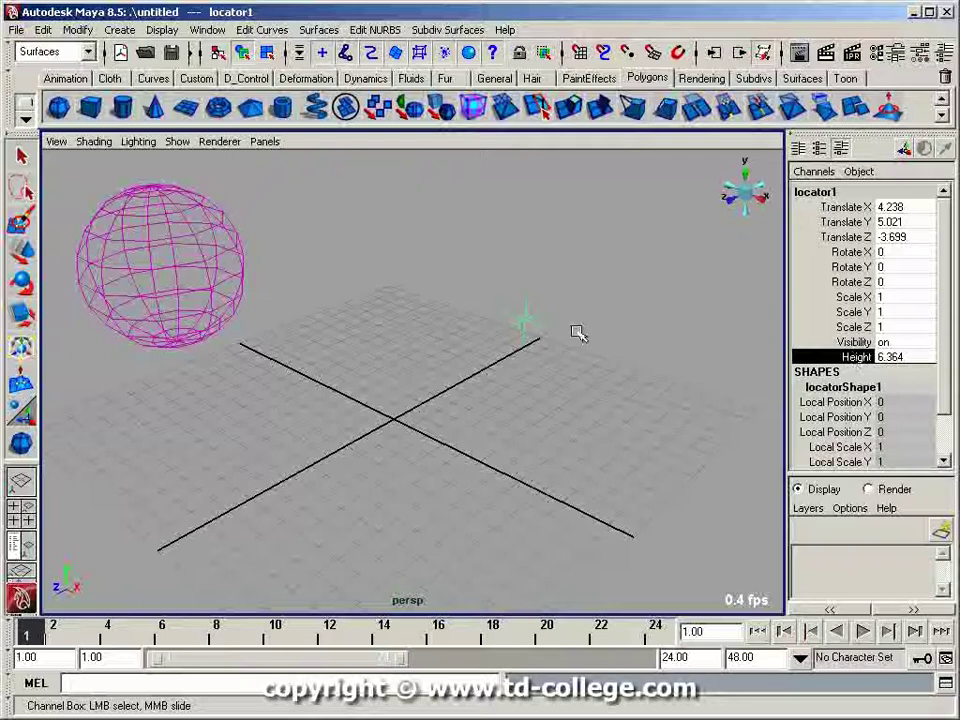
middle_click_drag(540, 319, 516, 274)
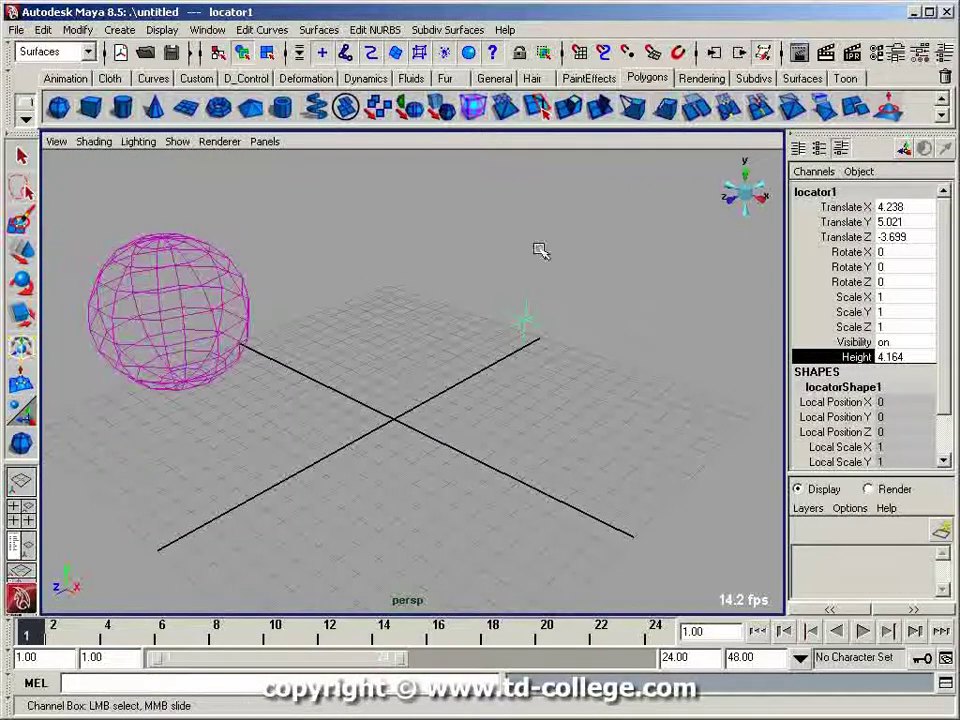
- Drag locator1's Height slider in the Attribute Editor to 2.562, then close the editor
key("ctrl+a")
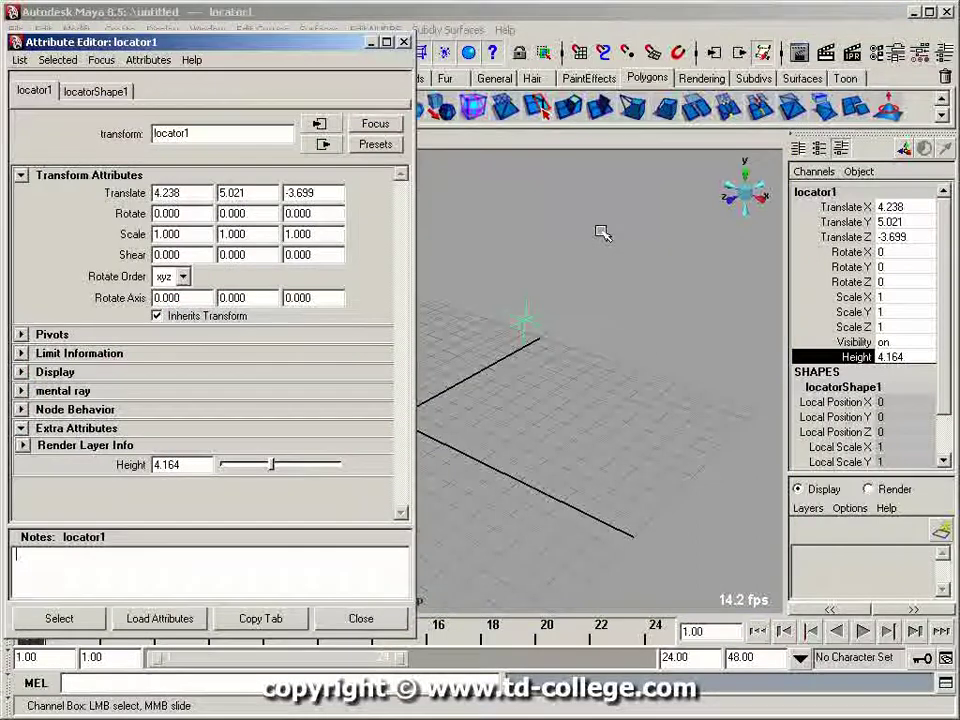
left_click_drag(264, 56, 669, 101)
mouse_move(671, 514)
left_mouse_down()
mouse_move(636, 516)
mouse_move(690, 516)
mouse_move(662, 512)
left_mouse_up()
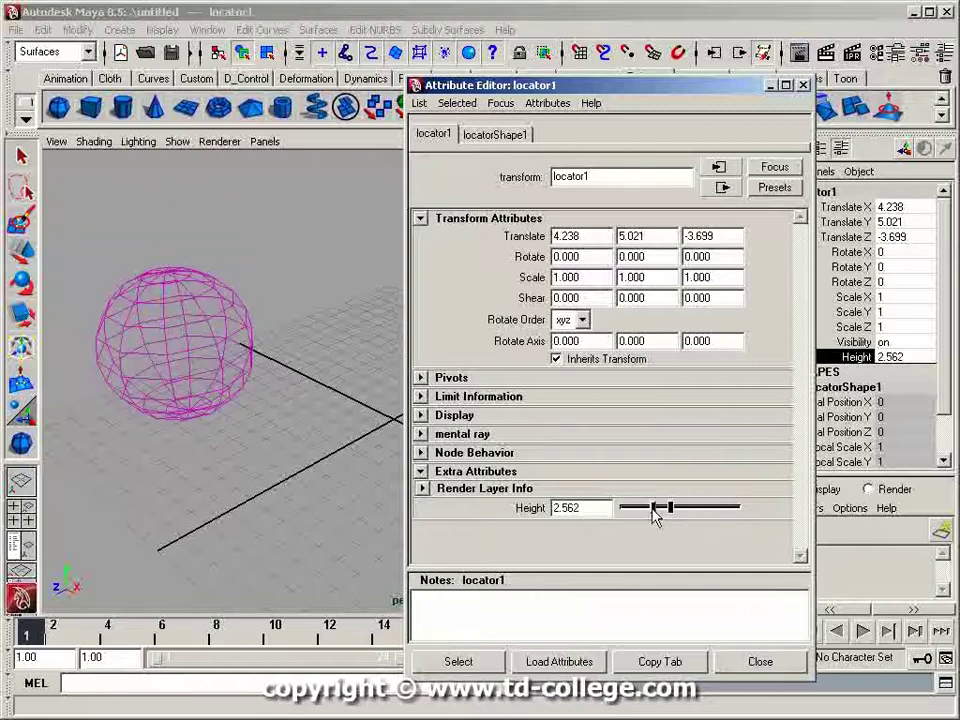
left_click(756, 660)
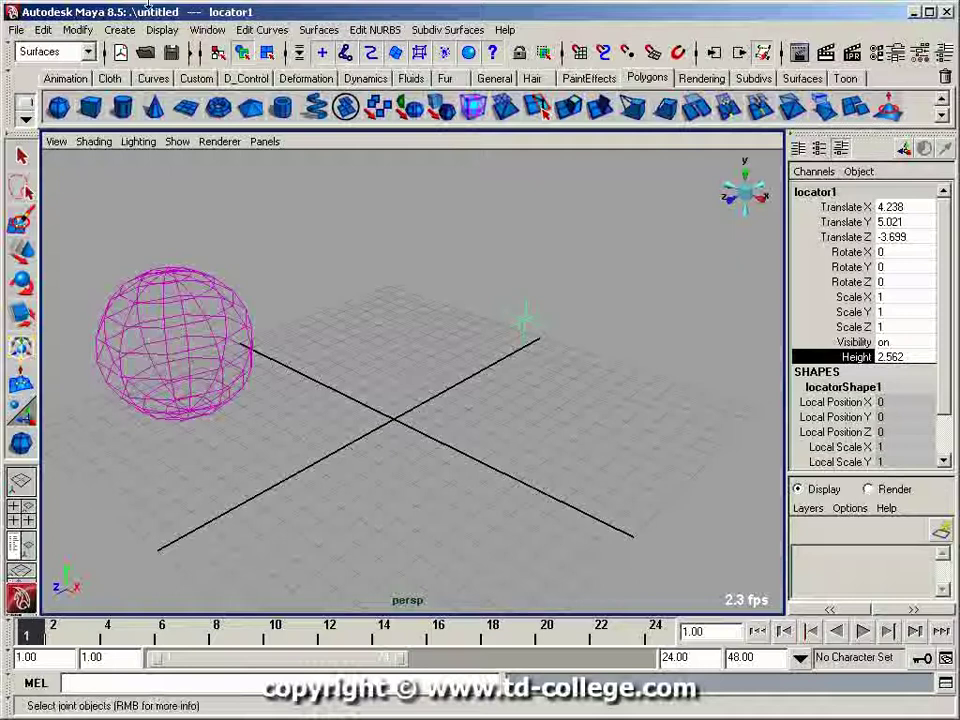
- Open Hypergraph: Connections and inspect the link from locator1.height to pSphere1.translateY
left_click(212, 30)
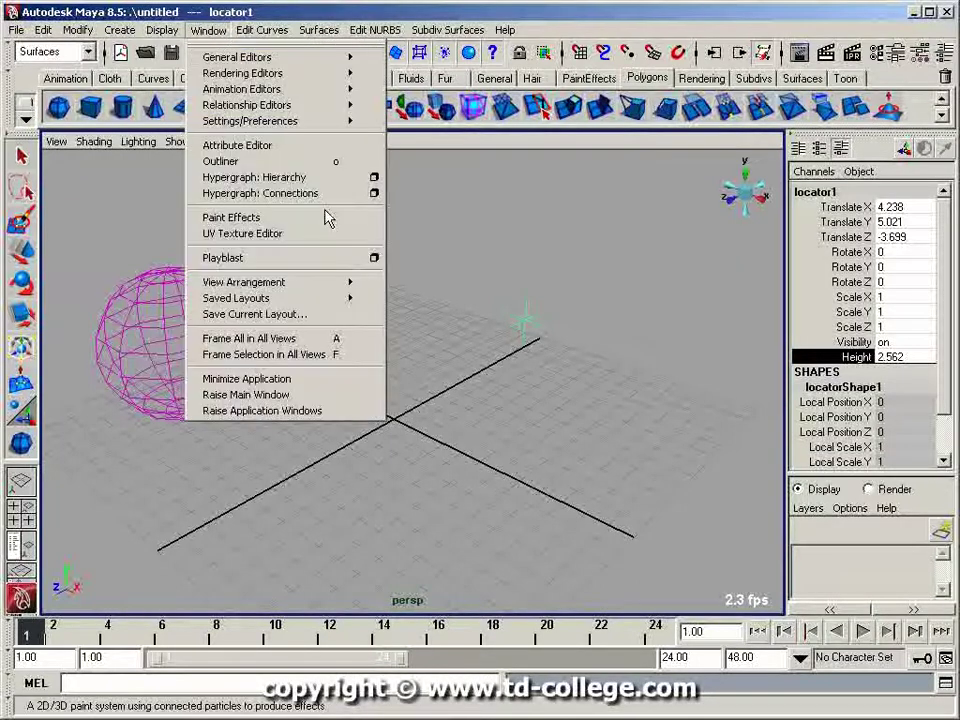
left_click(300, 193)
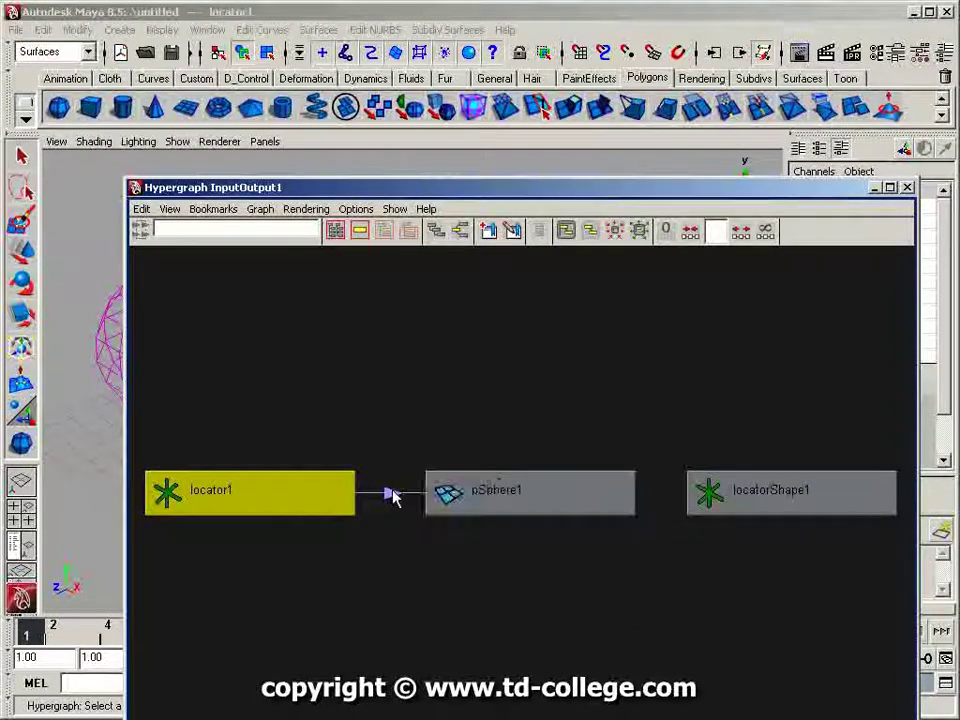
mouse_move(393, 493)
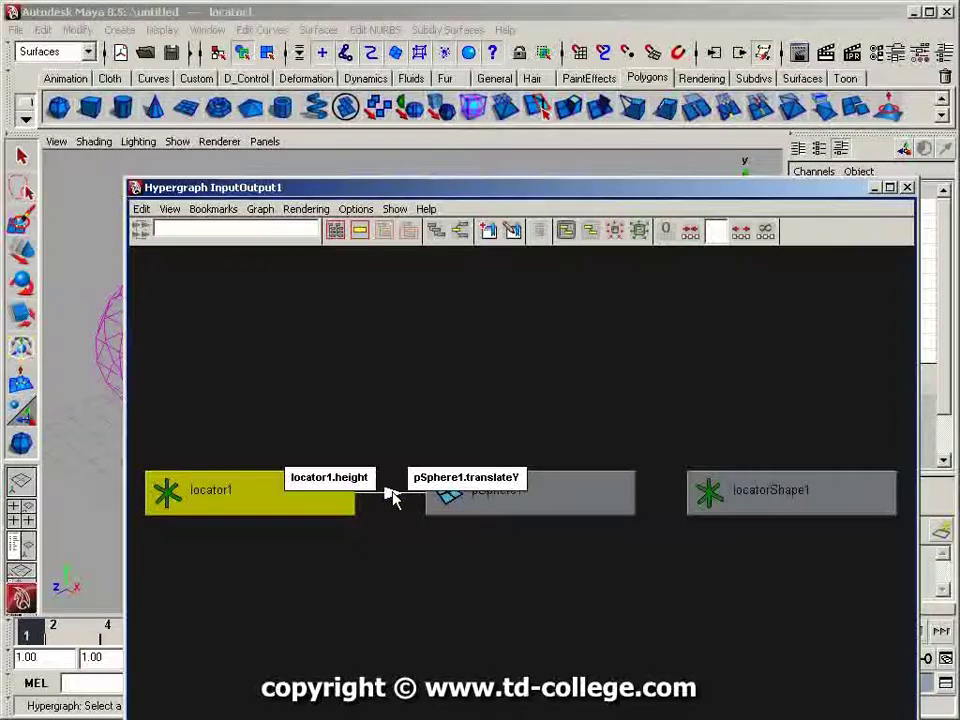